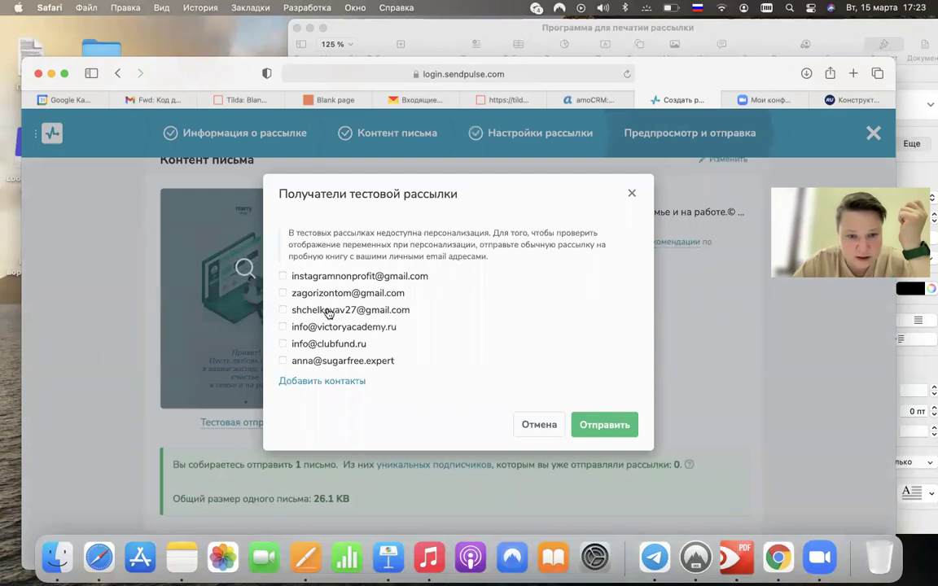
# Send the test mailing to the sender's own Gmail address and open the received "wgergre" message in the Gmail inbox
pyautogui.click(599, 425)
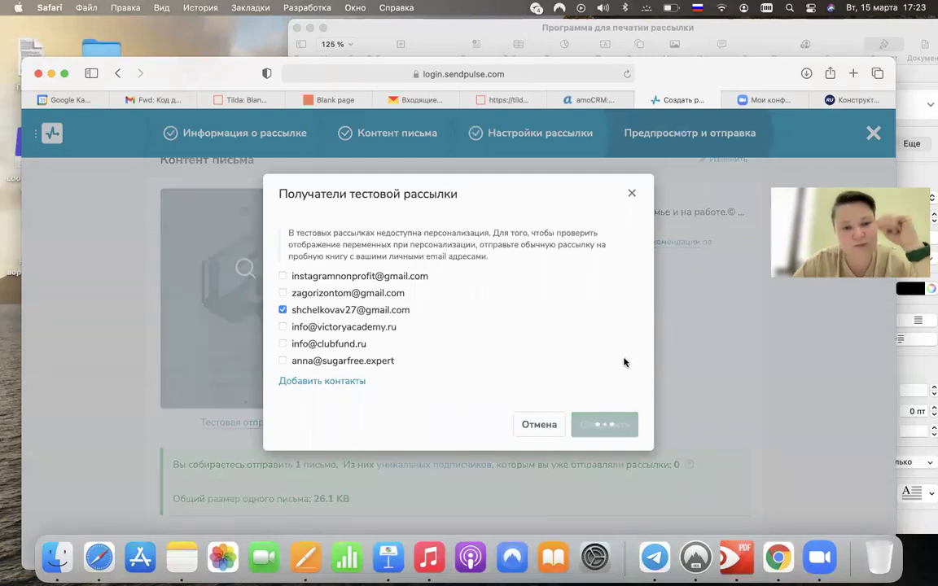
pyautogui.click(155, 100)
pyautogui.click(140, 213)
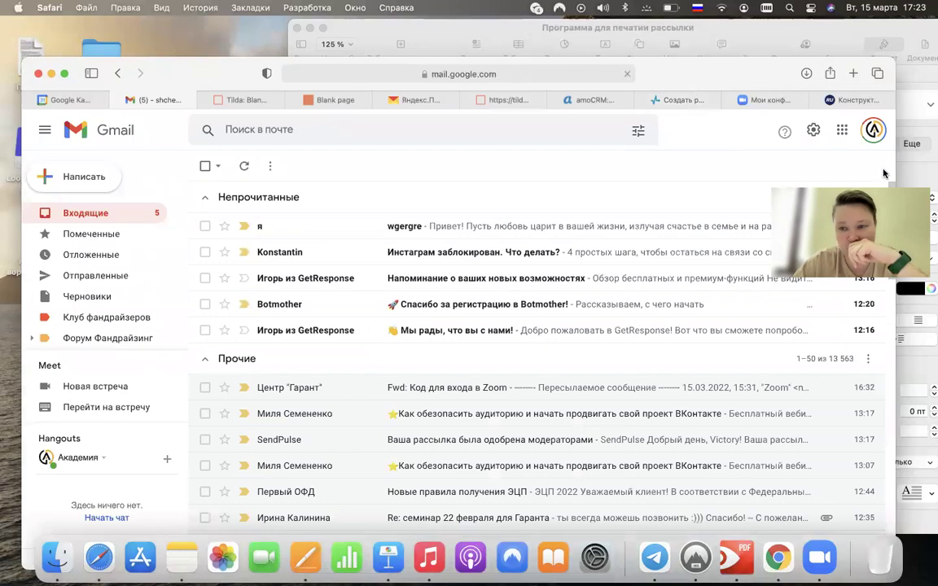
pyautogui.click(480, 230)
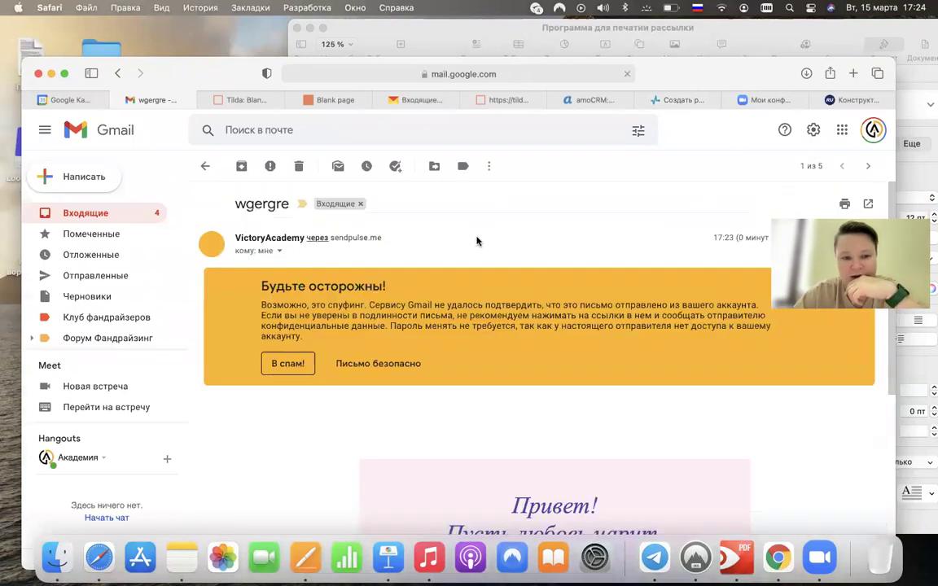
# Mark the received test message as safe, review its layout from logo to footer, and return to the inbox
pyautogui.scroll(-2, 489, 251)
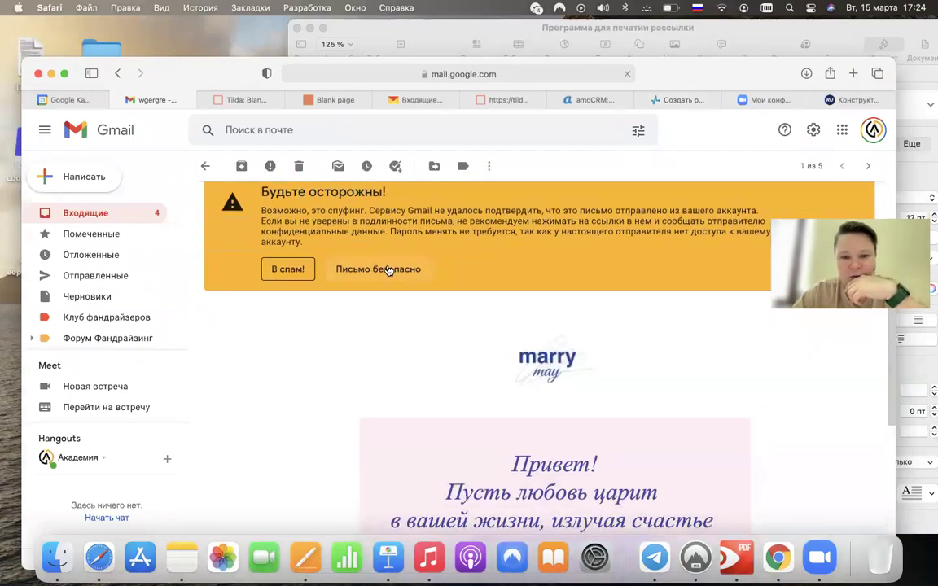
pyautogui.click(389, 275)
pyautogui.scroll(-5, 387, 267)
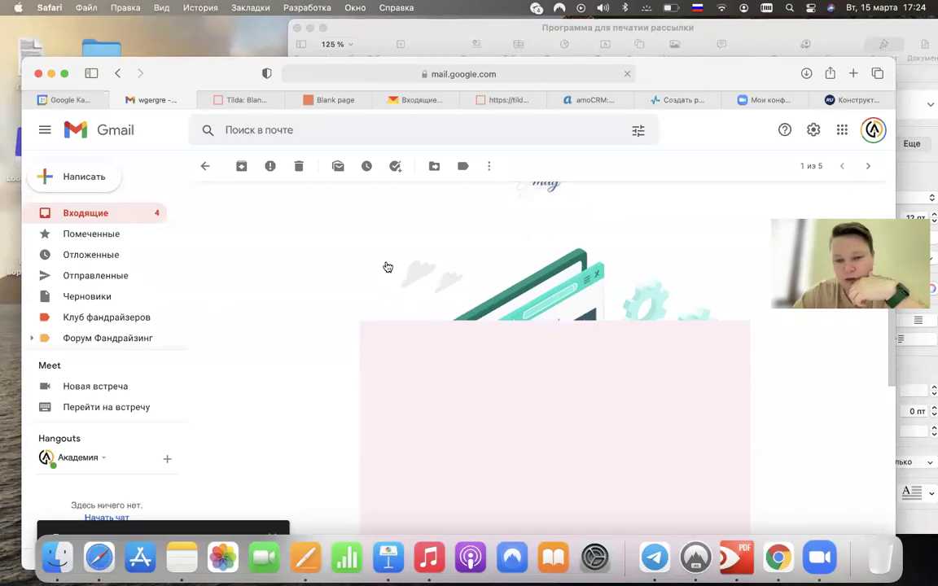
pyautogui.scroll(-3, 388, 267)
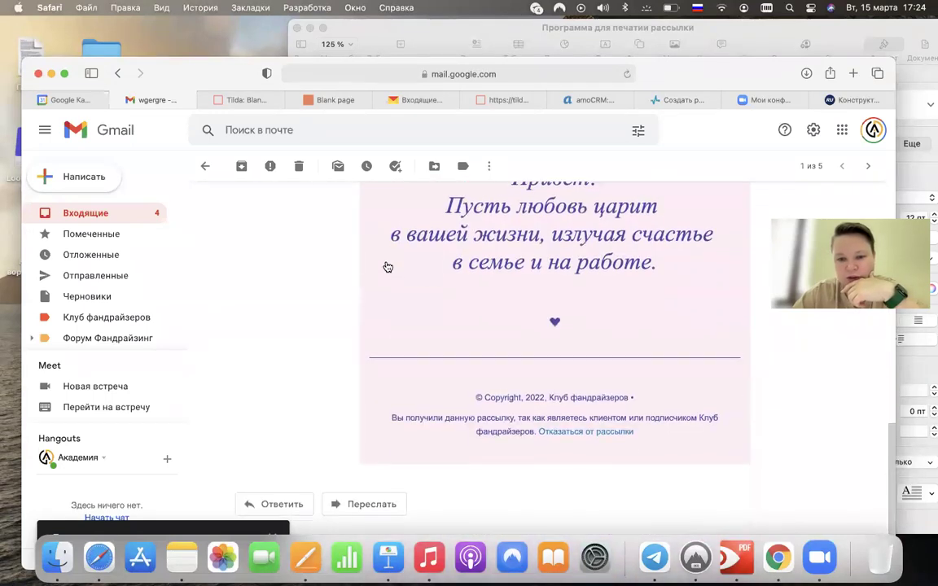
pyautogui.scroll(5, 388, 267)
pyautogui.scroll(-5, 387, 267)
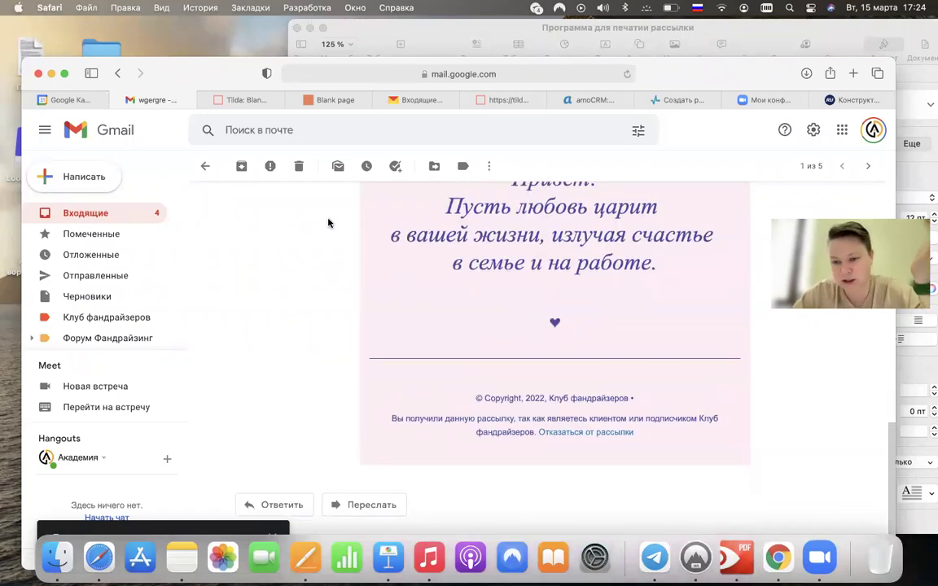
pyautogui.scroll(2, 328, 223)
pyautogui.scroll(10, 328, 222)
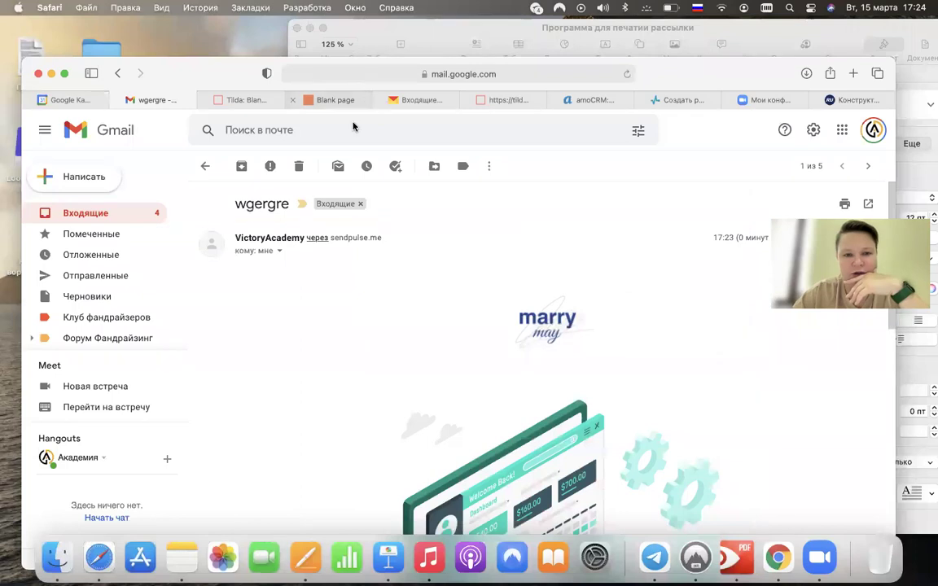
pyautogui.click(133, 215)
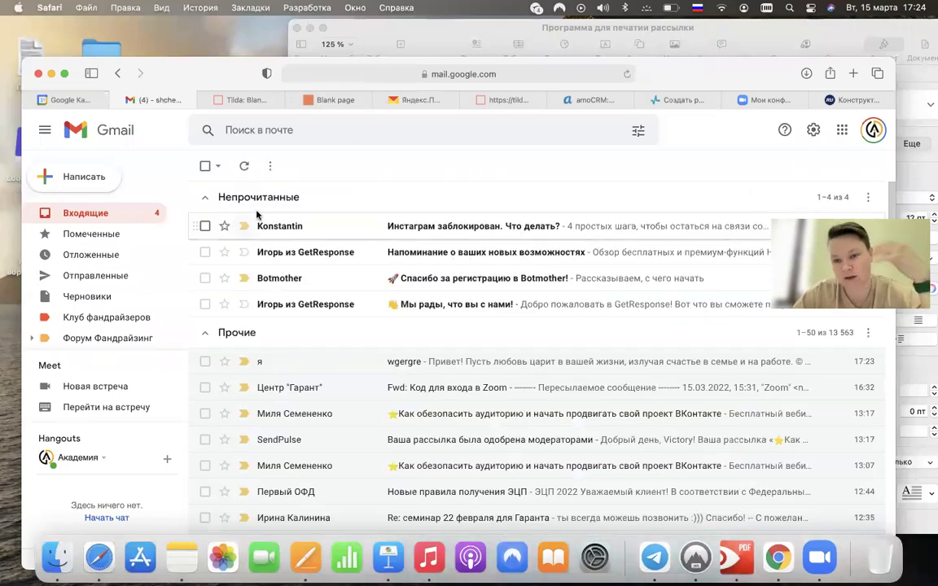
# Close the published test page's browser tab and dismiss the publication notice in the Tilda page editor
pyautogui.click(527, 102)
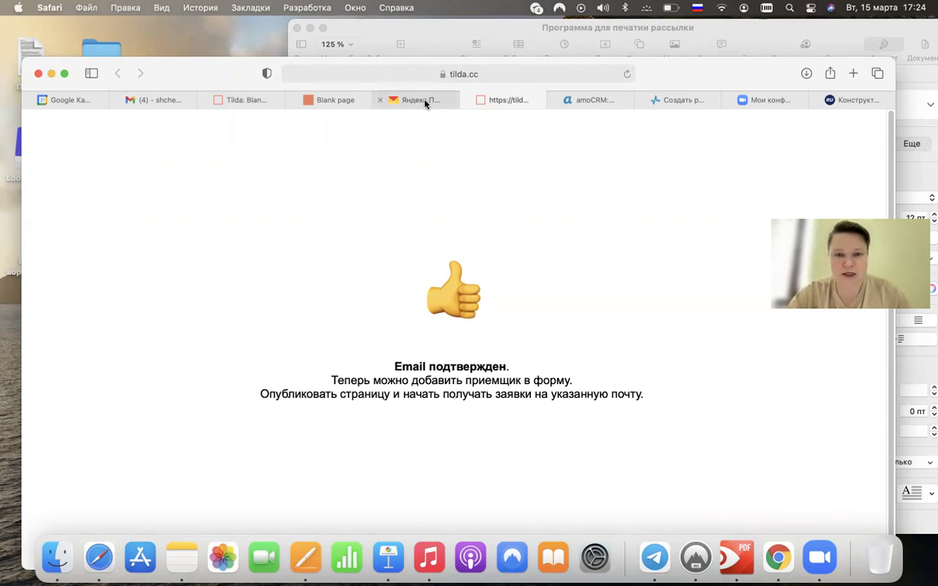
pyautogui.click(349, 100)
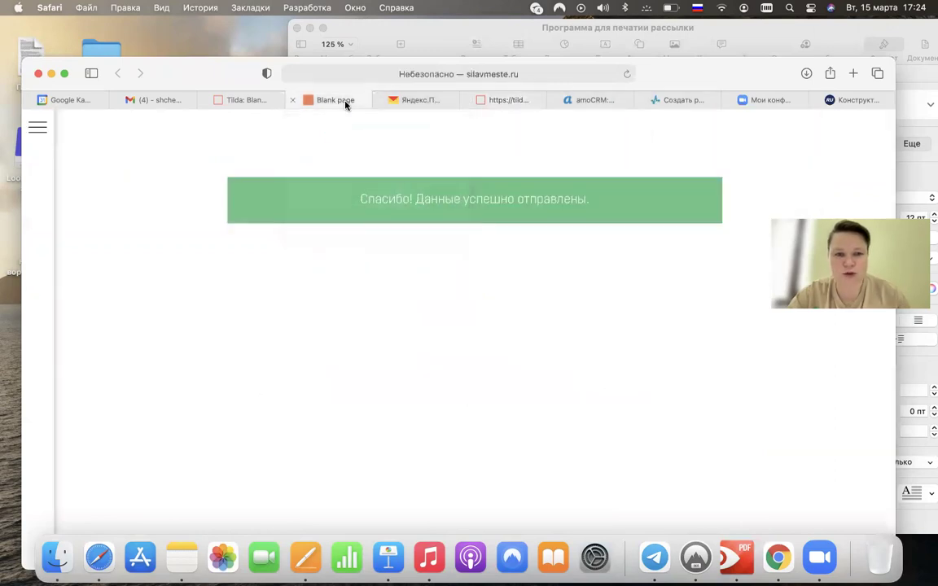
pyautogui.click(293, 100)
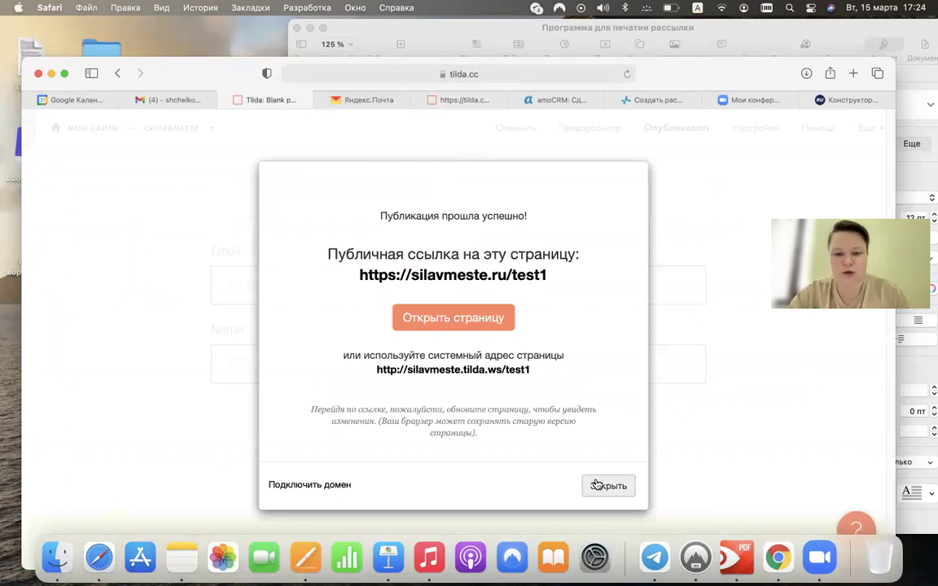
pyautogui.click(599, 486)
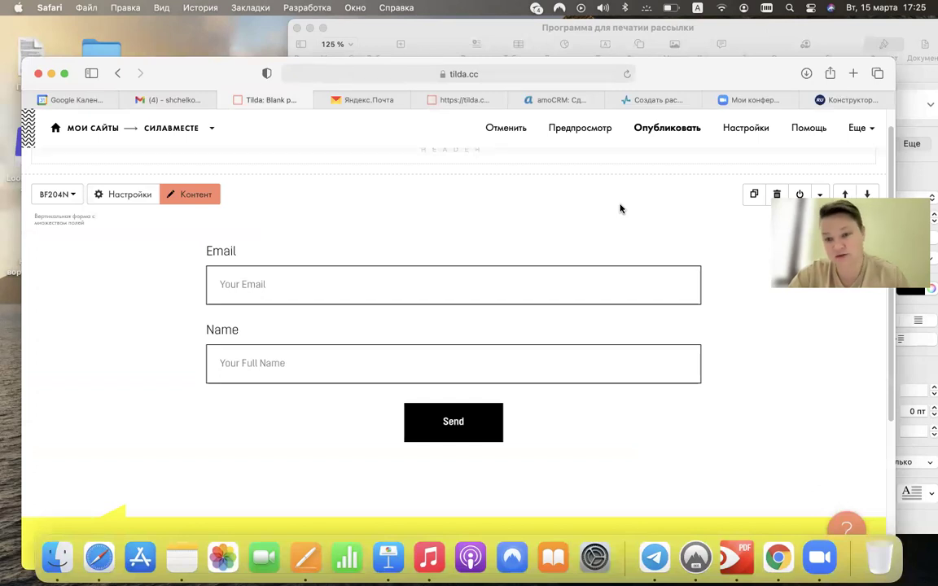
# Switch to amoCRM, look through the list of deal pipelines and reopen the "Консультация" pipeline
pyautogui.click(516, 98)
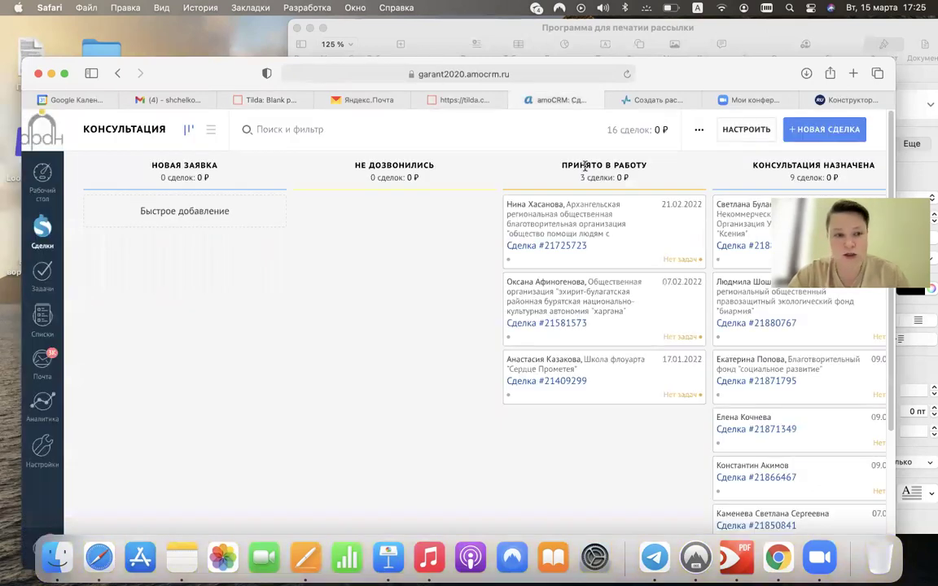
pyautogui.moveTo(222, 77); pyautogui.dragTo(219, 49)
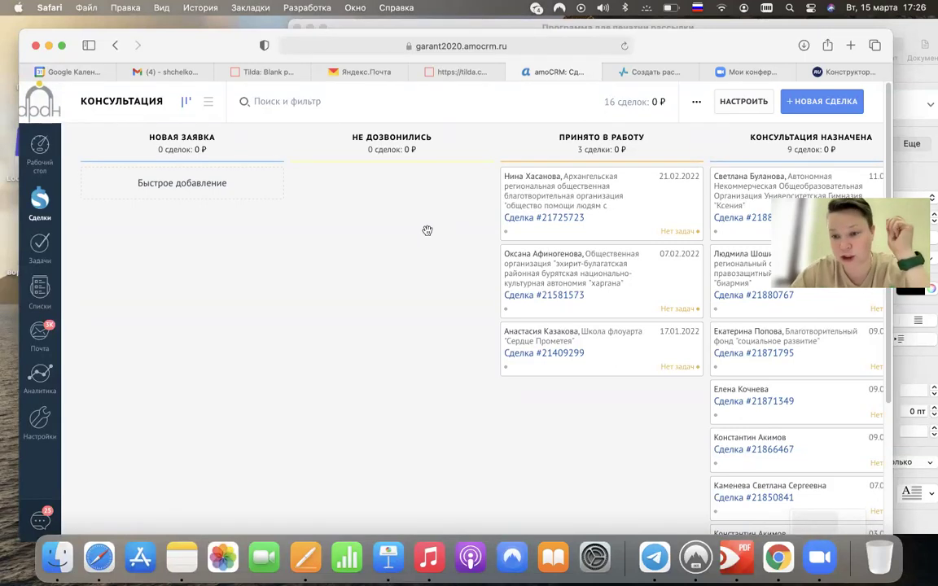
pyautogui.click(127, 101)
pyautogui.scroll(-1, 136, 296)
pyautogui.scroll(1, 136, 296)
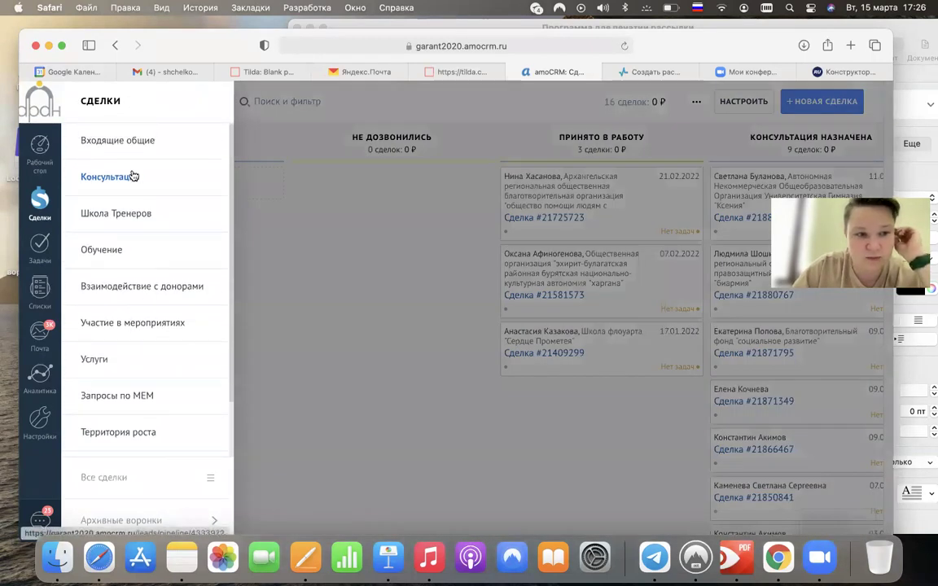
pyautogui.click(133, 176)
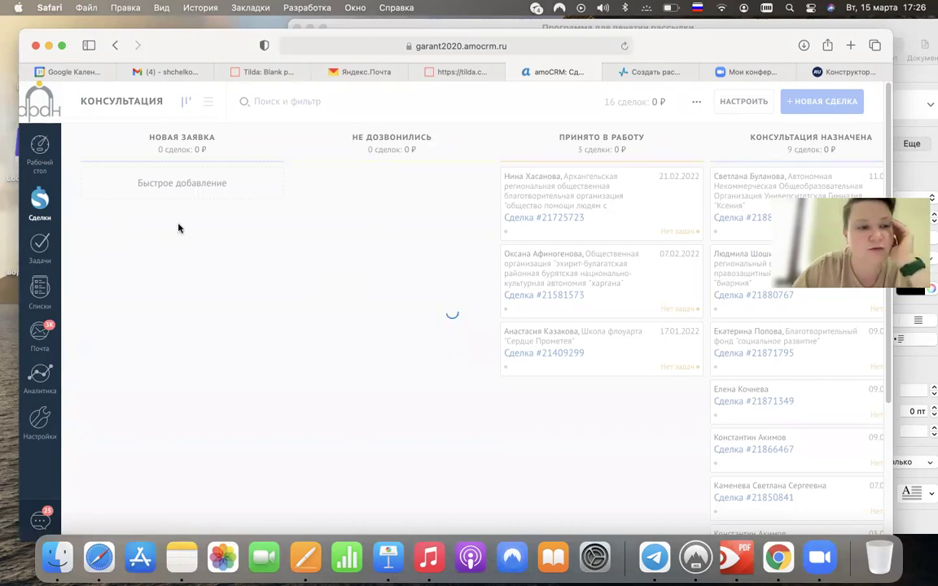
# Add a new deal pipeline named "Тестовый вебинар" in amoCRM
pyautogui.moveTo(40, 210)
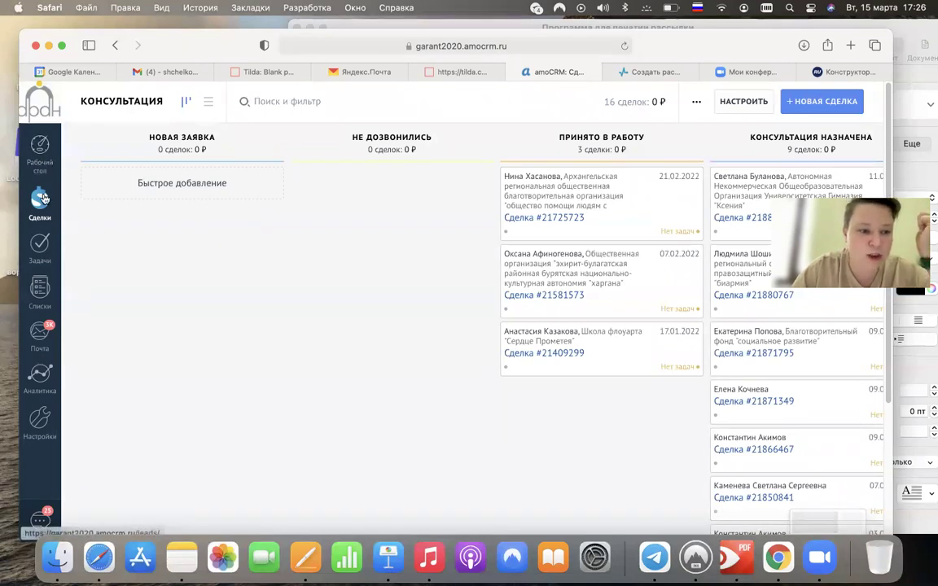
pyautogui.scroll(-2, 143, 290)
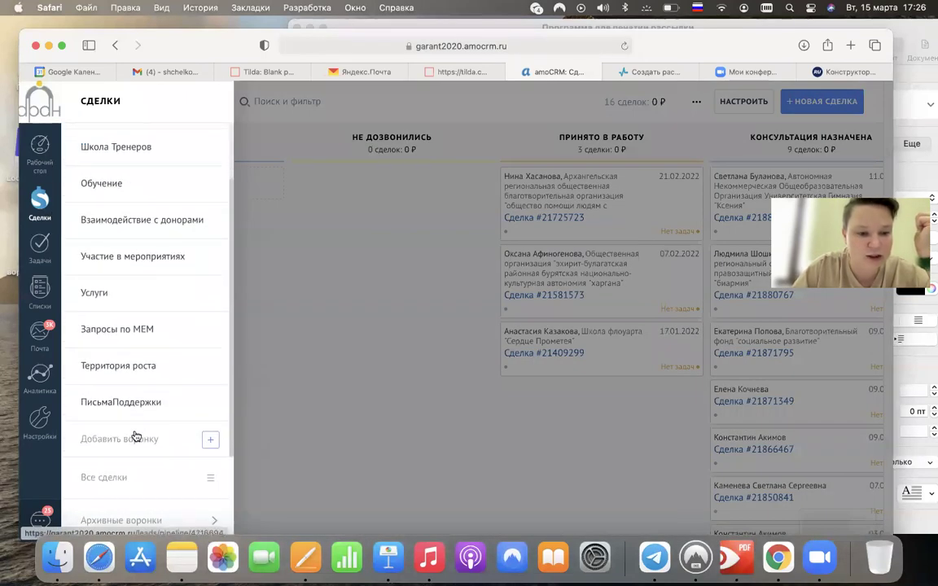
pyautogui.click(205, 442)
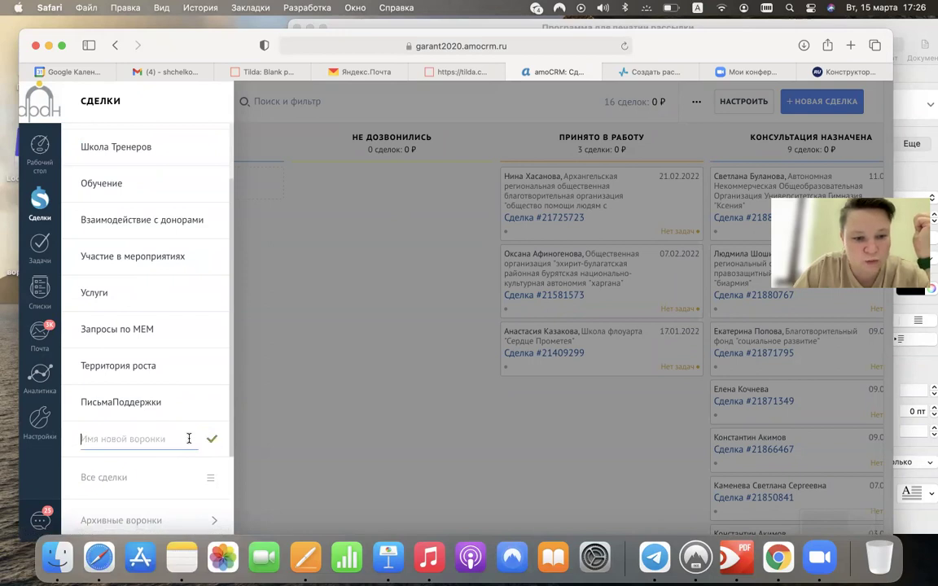
pyautogui.write('Nt')
pyautogui.press('BackSpace')
pyautogui.press('BackSpace')
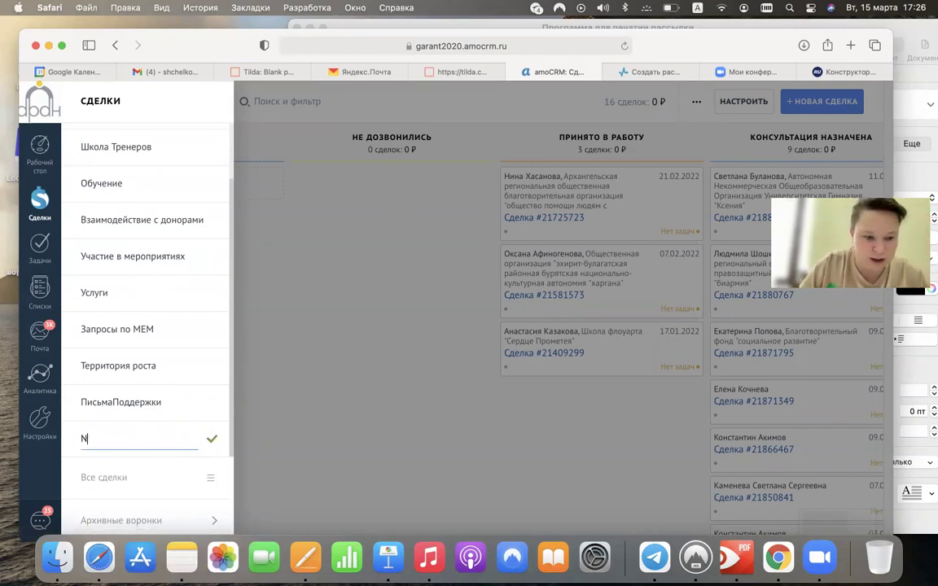
pyautogui.write('Тестовый вебинар')
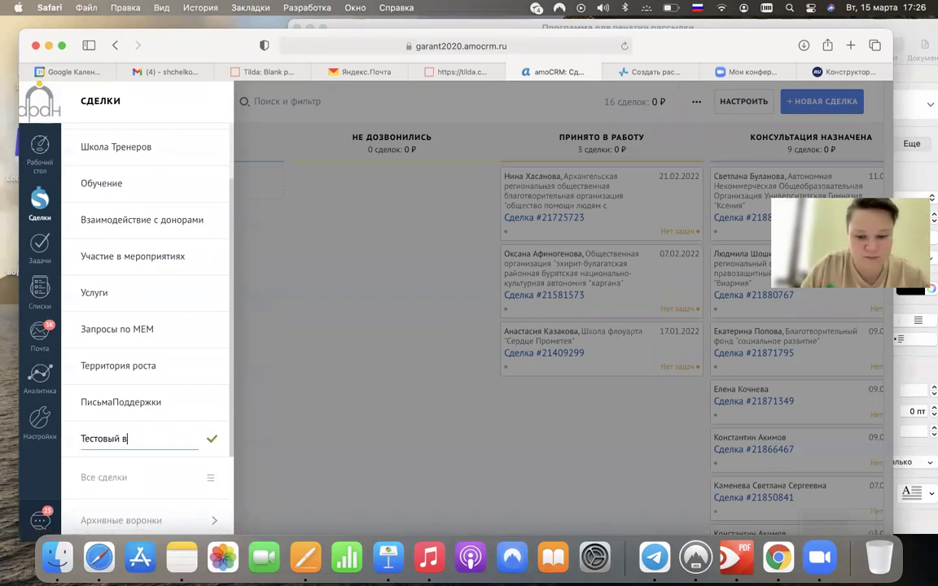
pyautogui.click(211, 439)
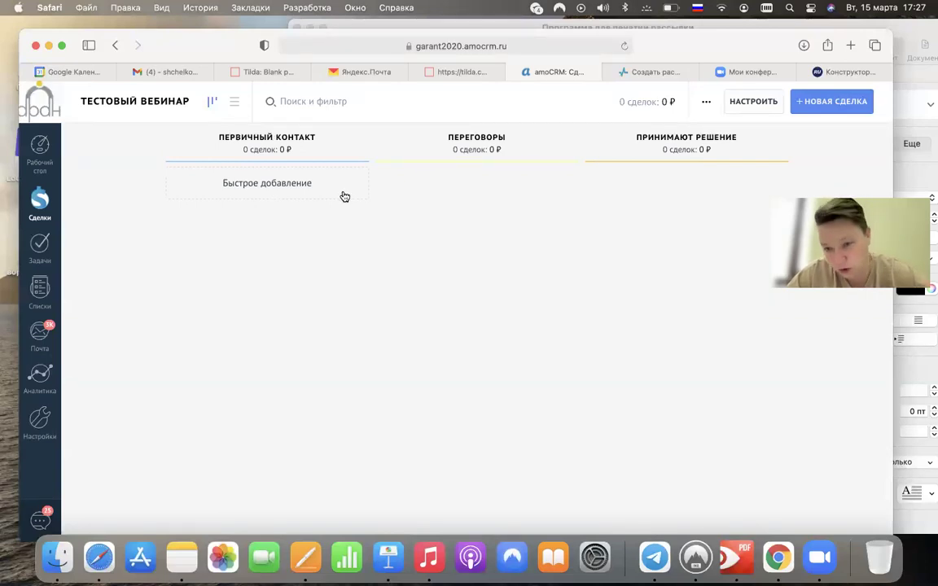
# Switch to Tilda and open the form settings ("Формы") of the "Силавместе" site
pyautogui.click(263, 73)
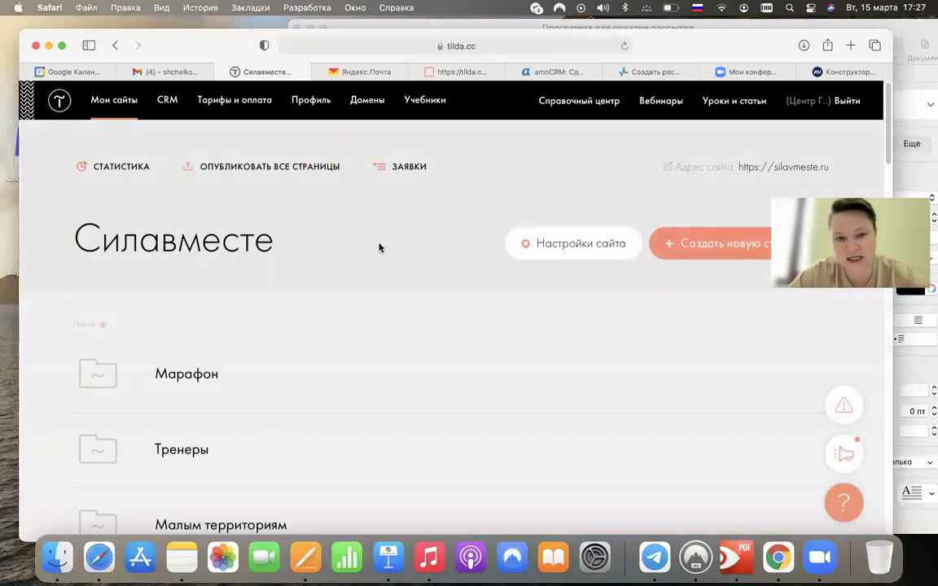
pyautogui.click(529, 245)
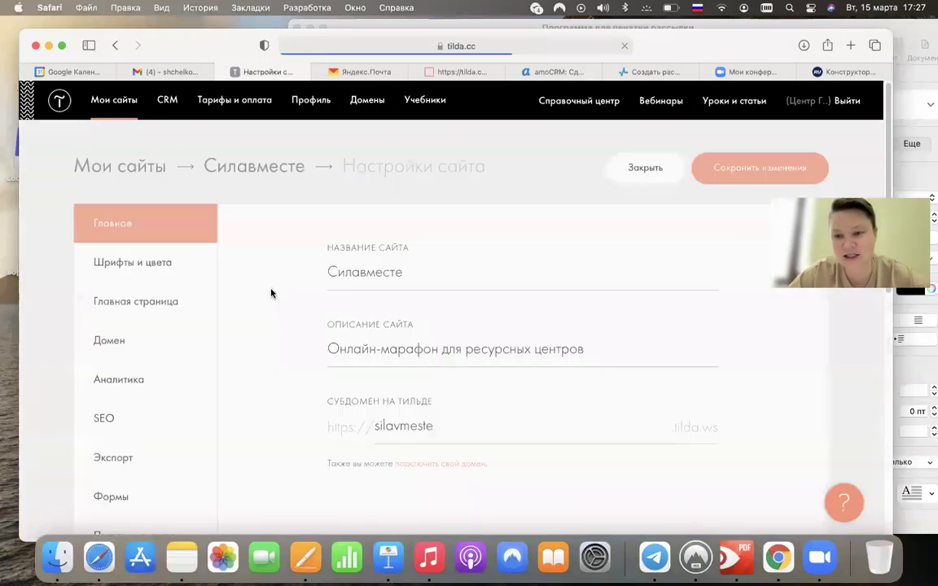
pyautogui.scroll(-3, 181, 352)
pyautogui.click(126, 329)
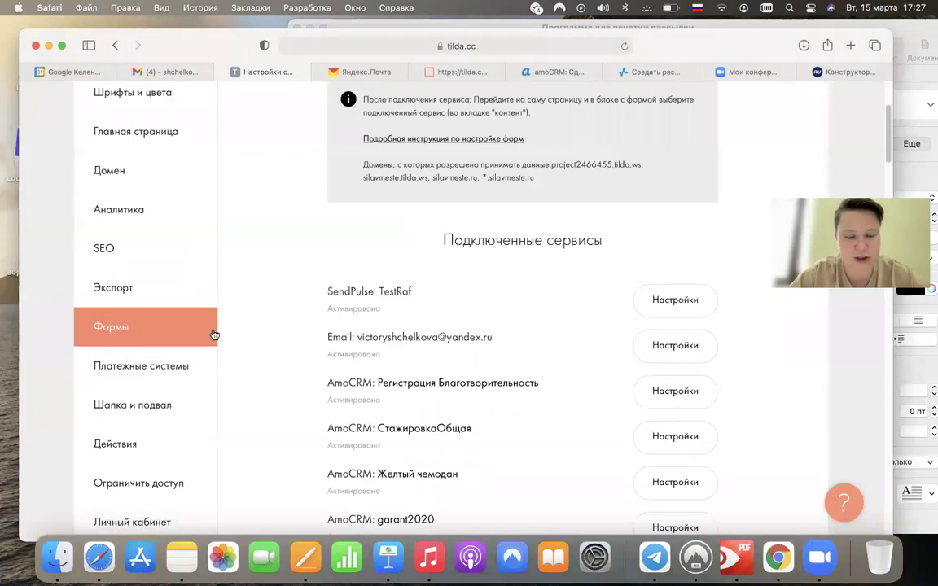
# Find AmoCRM among the site's available CRM data services and open its connection page
pyautogui.scroll(-15, 235, 277)
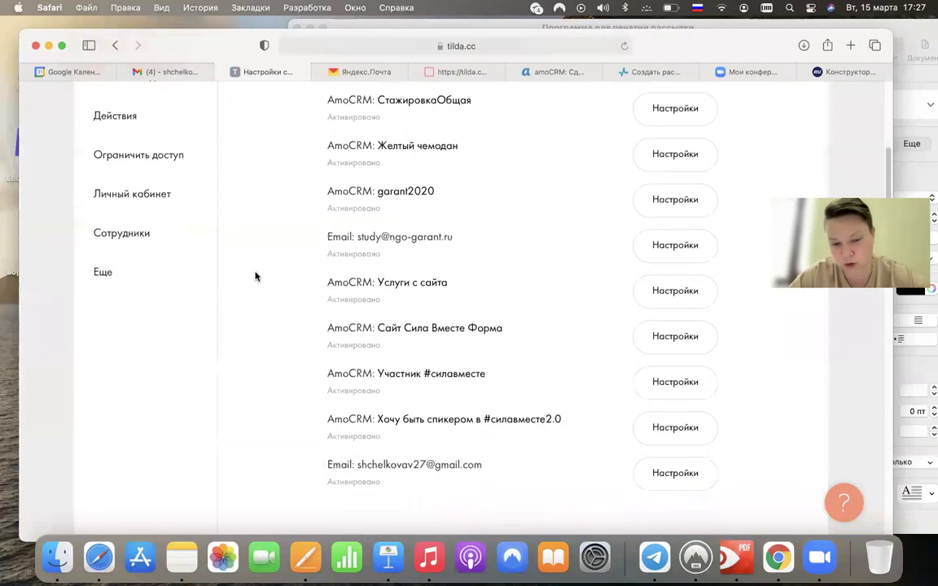
pyautogui.scroll(-12, 255, 277)
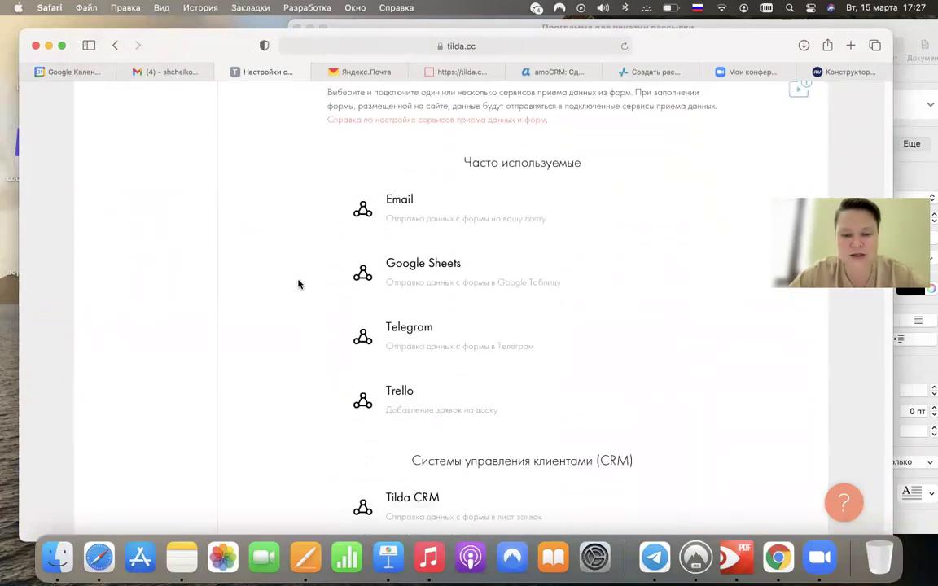
pyautogui.scroll(2, 309, 260)
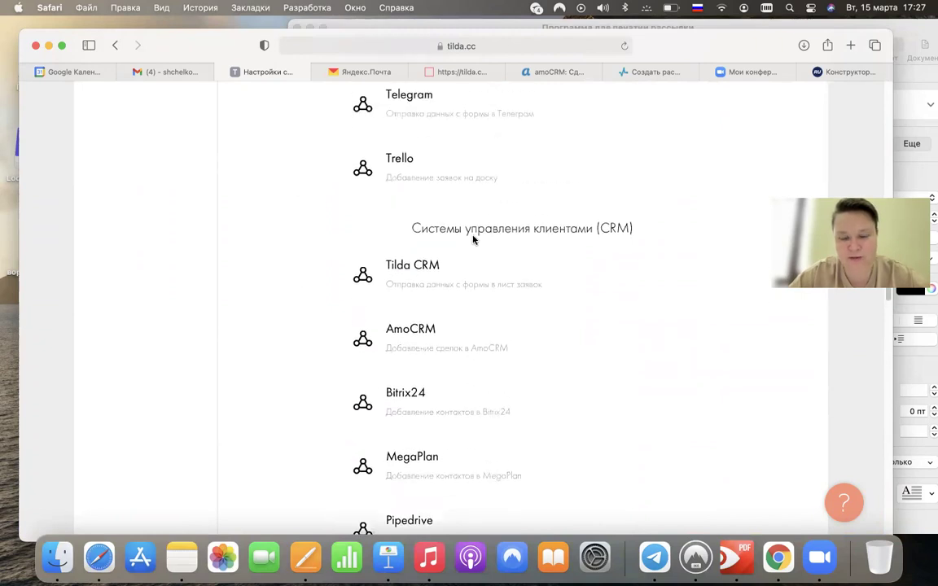
pyautogui.scroll(-3, 411, 336)
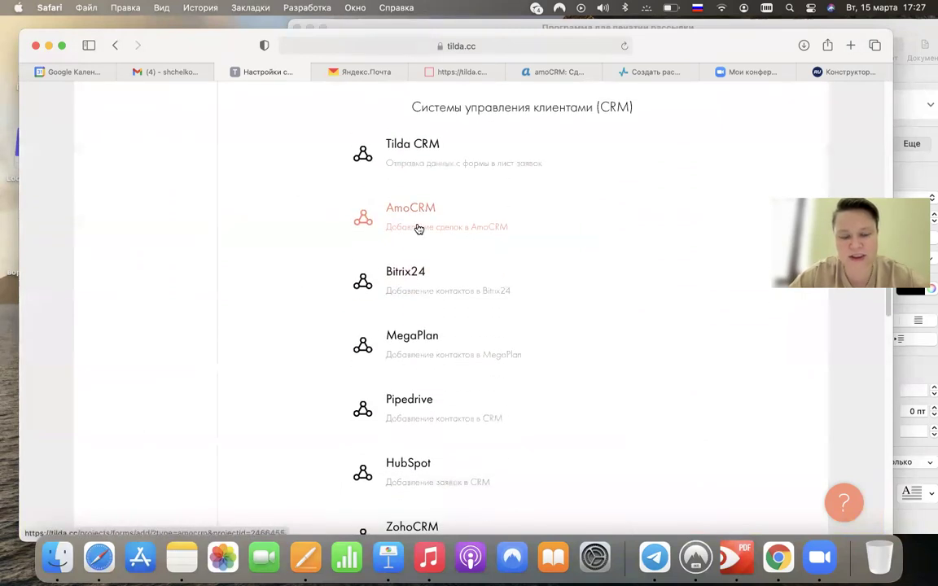
pyautogui.scroll(-6, 410, 282)
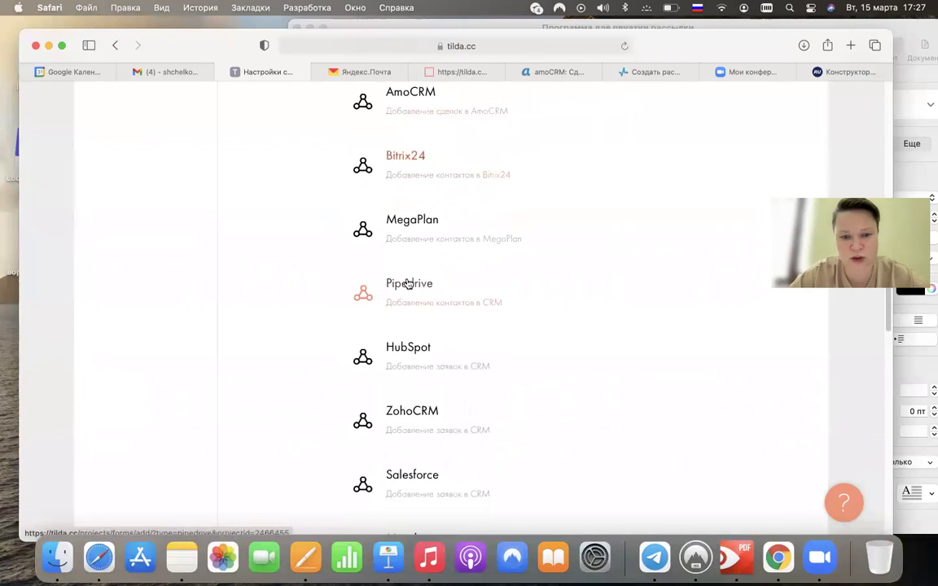
pyautogui.scroll(-1, 409, 281)
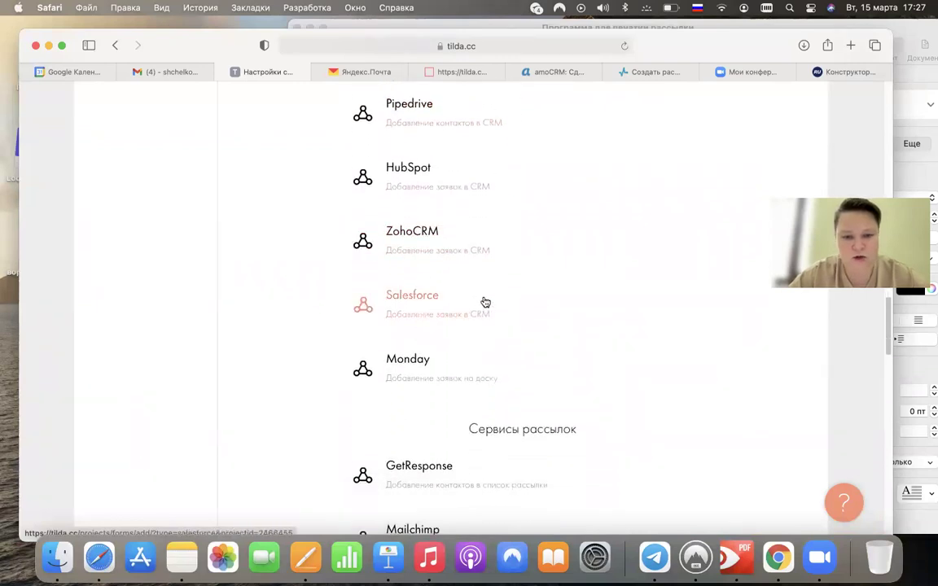
pyautogui.scroll(1, 484, 302)
pyautogui.scroll(8, 485, 302)
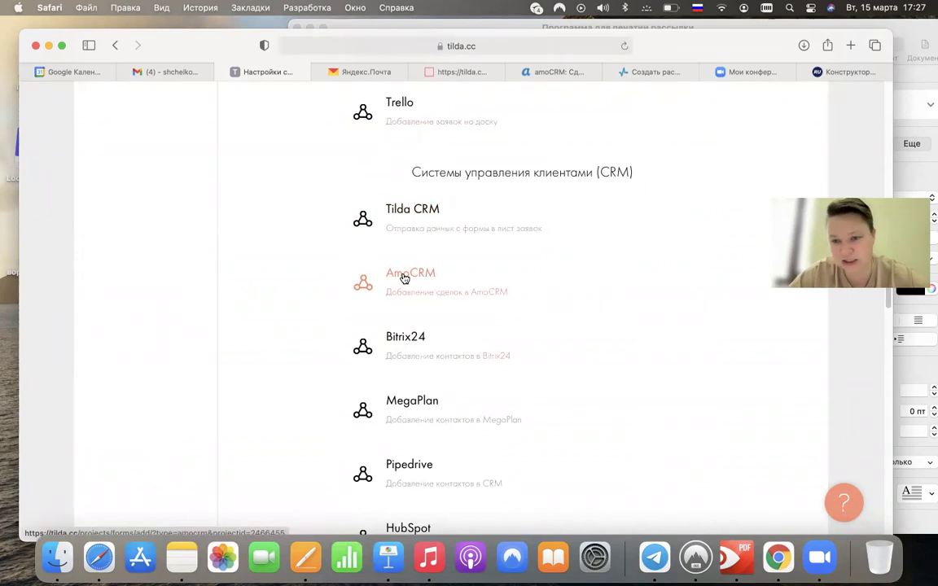
pyautogui.click(517, 283)
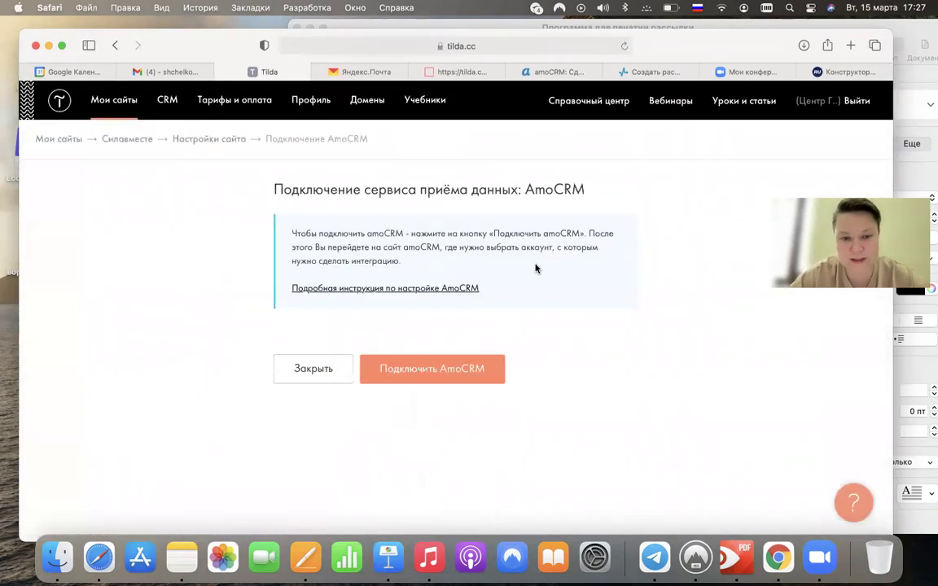
# Start the AmoCRM connection and grant Tilda Publishing access to the "Центр Гарант" account
pyautogui.click(443, 371)
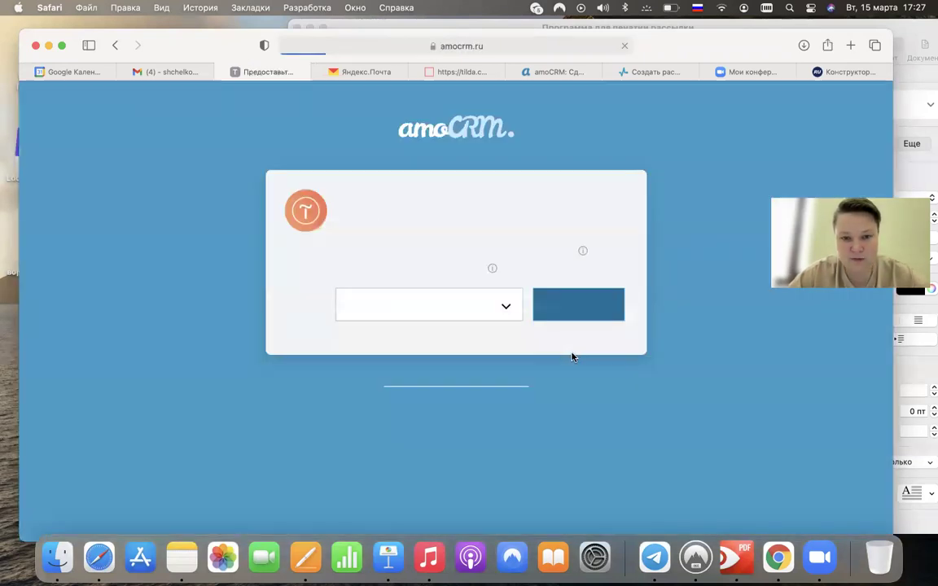
pyautogui.click(505, 309)
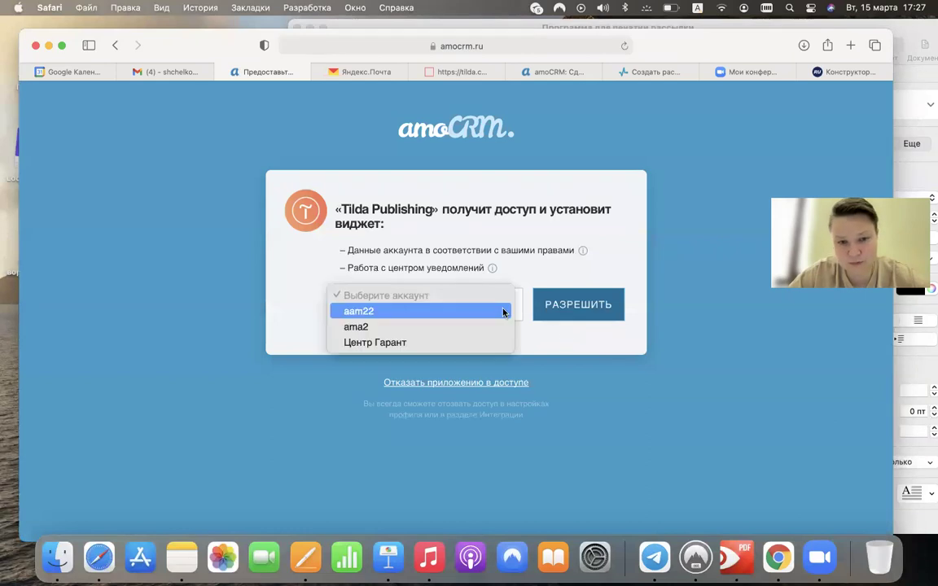
pyautogui.click(438, 341)
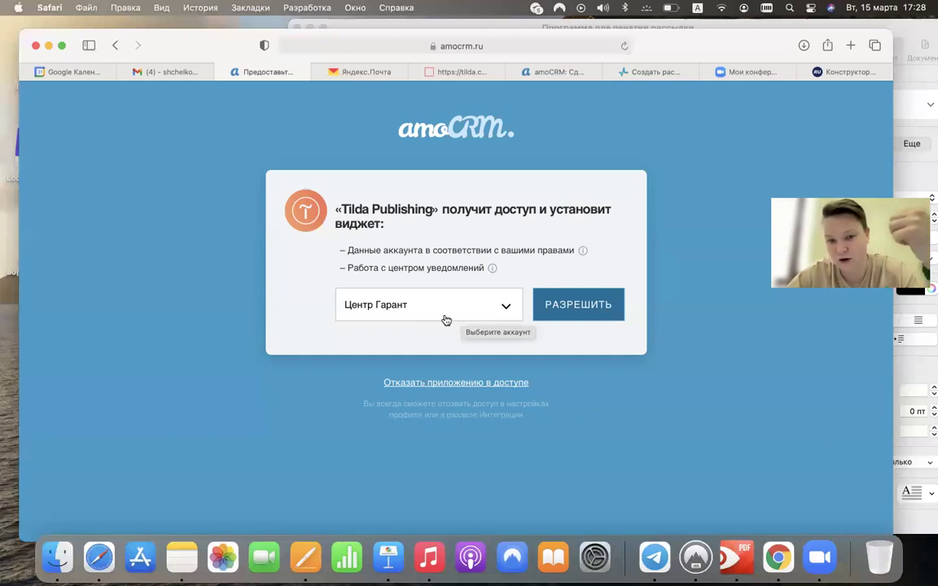
pyautogui.click(562, 305)
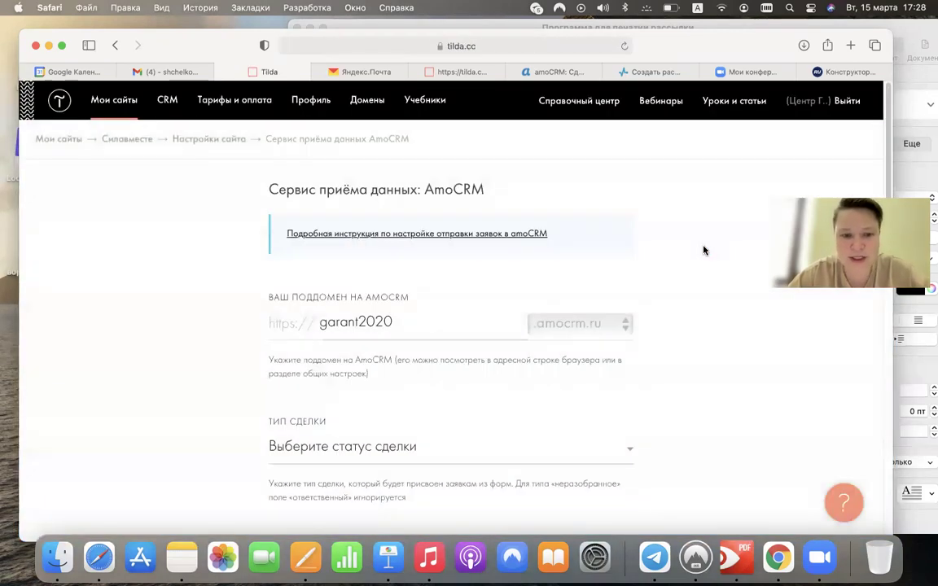
# Set the AmoCRM service's deal type ("Тип сделки") to "Переговоры // Тестовый вебинар"
pyautogui.scroll(-3, 706, 282)
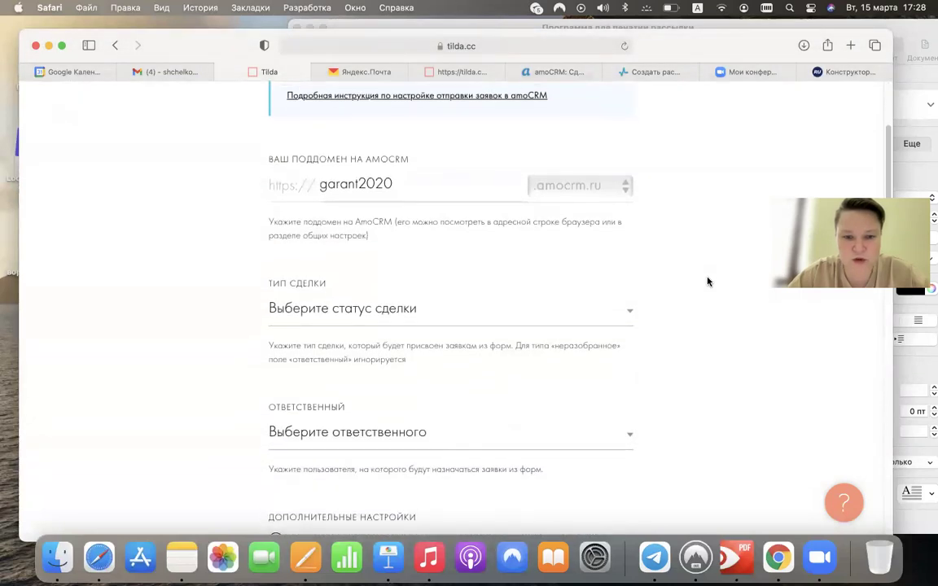
pyautogui.scroll(2, 708, 281)
pyautogui.scroll(-1, 707, 282)
pyautogui.scroll(-3, 708, 282)
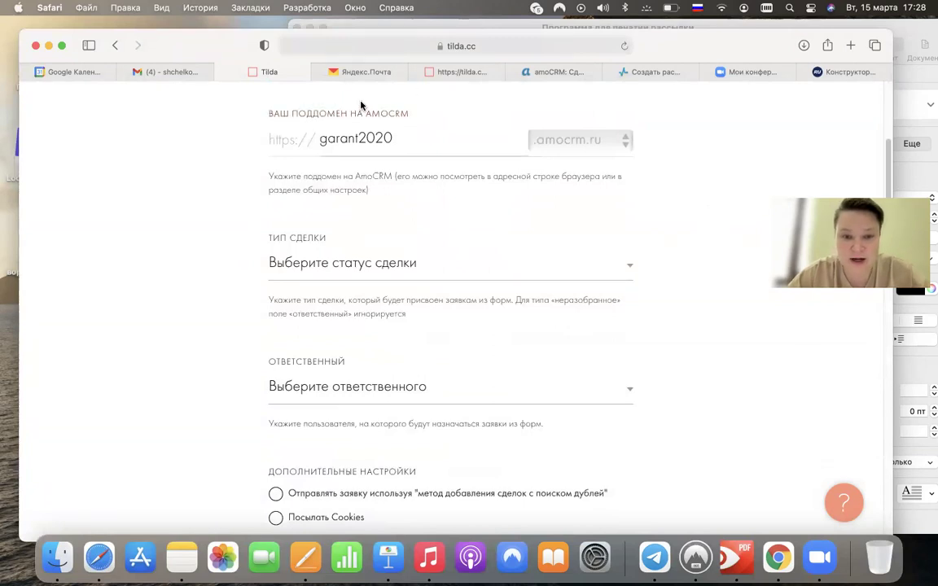
pyautogui.click(285, 260)
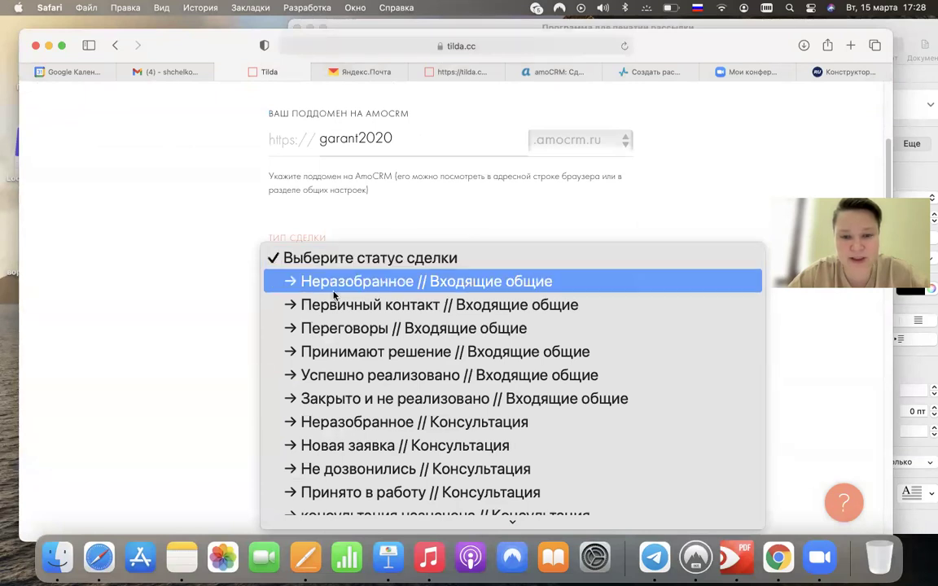
pyautogui.scroll(-15, 335, 300)
pyautogui.scroll(-15, 334, 297)
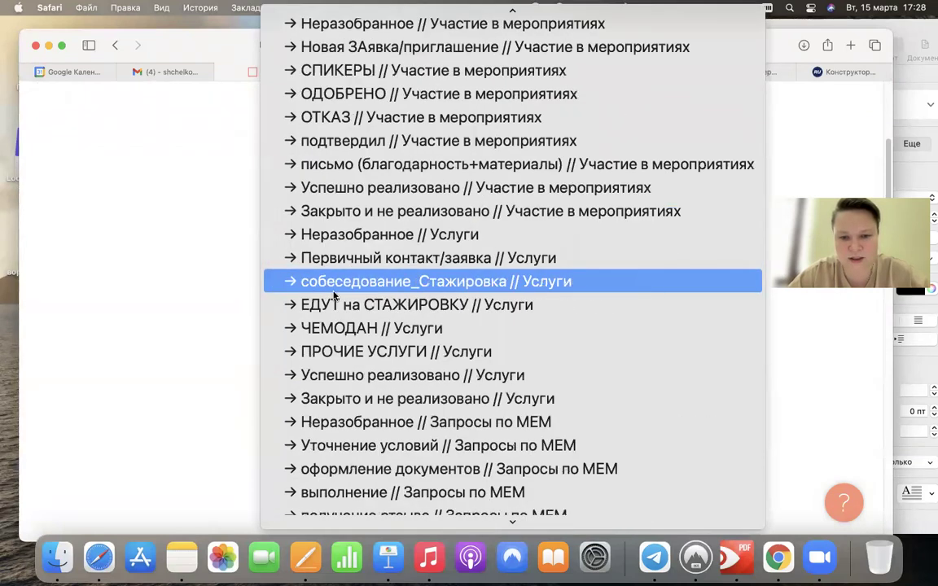
pyautogui.scroll(1, 335, 300)
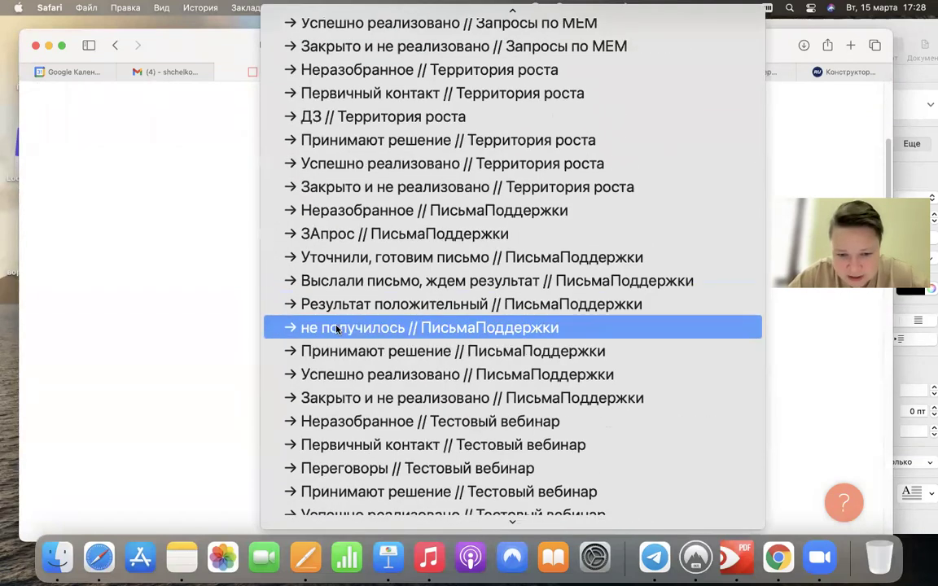
pyautogui.scroll(-1, 380, 393)
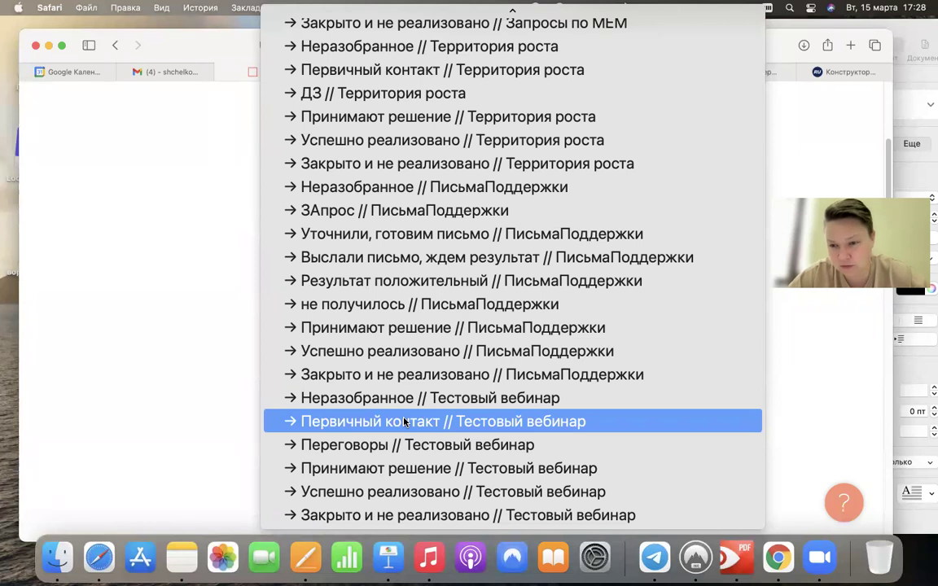
pyautogui.click(354, 447)
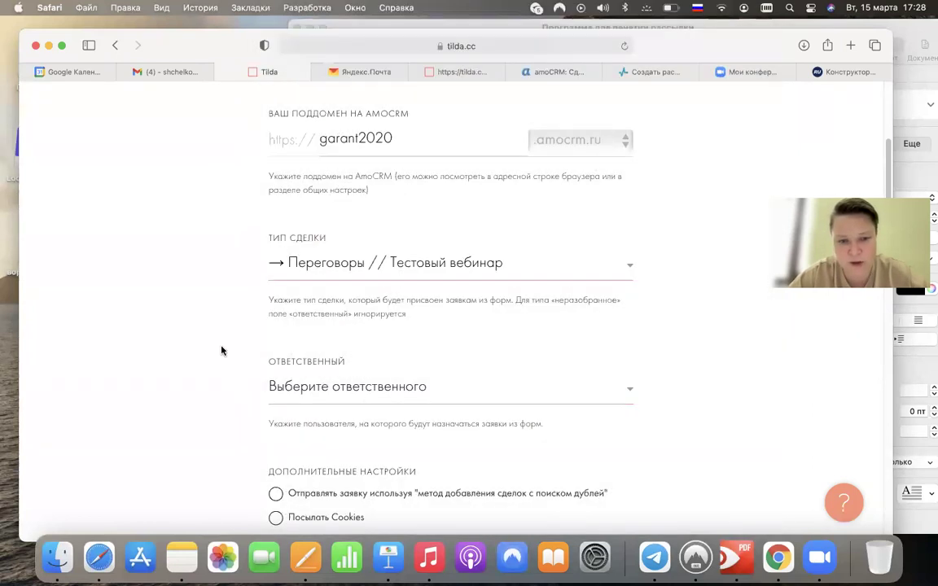
# Enter "Test" as the request subject ("Тема заявки") of the AmoCRM service
pyautogui.scroll(-1, 221, 350)
pyautogui.scroll(-5, 325, 325)
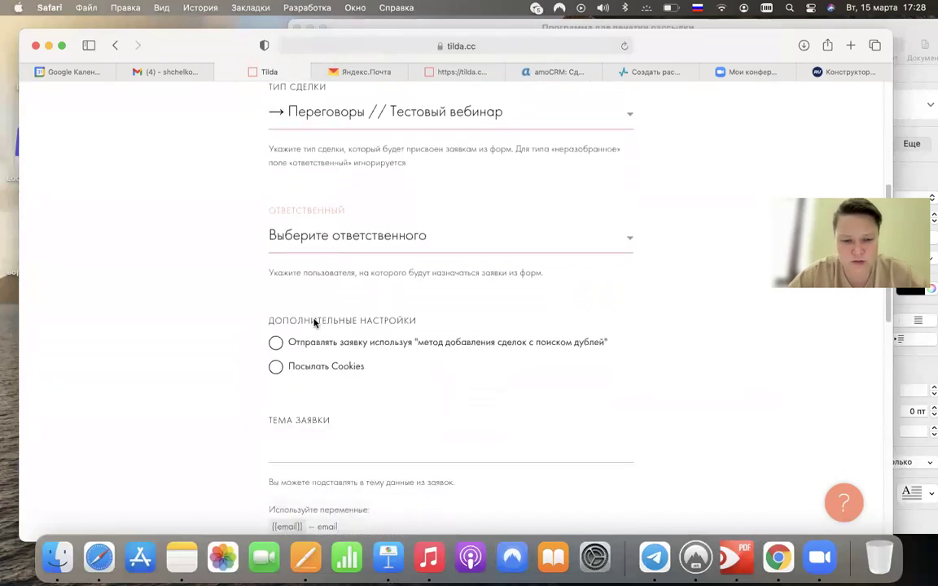
pyautogui.scroll(-3, 314, 321)
pyautogui.click(329, 338)
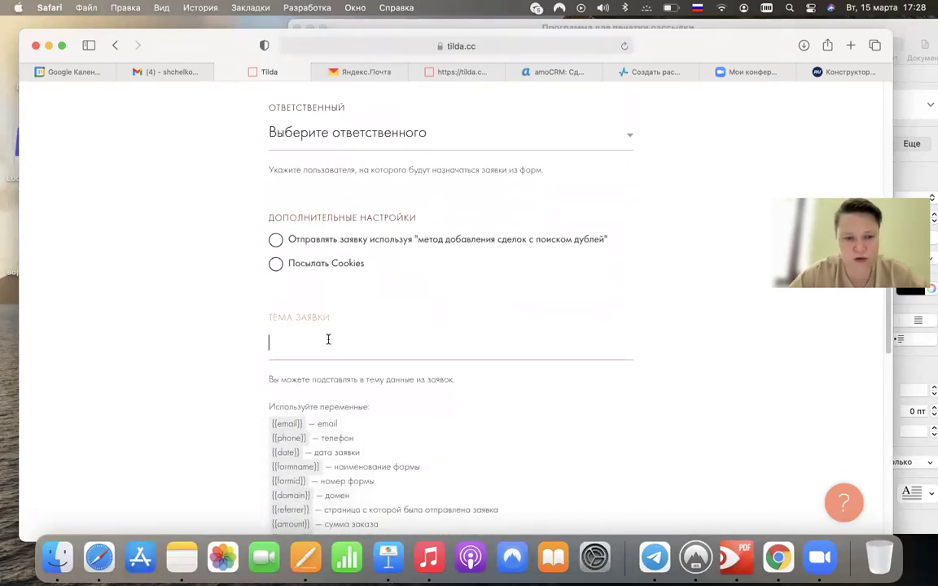
pyautogui.write('N')
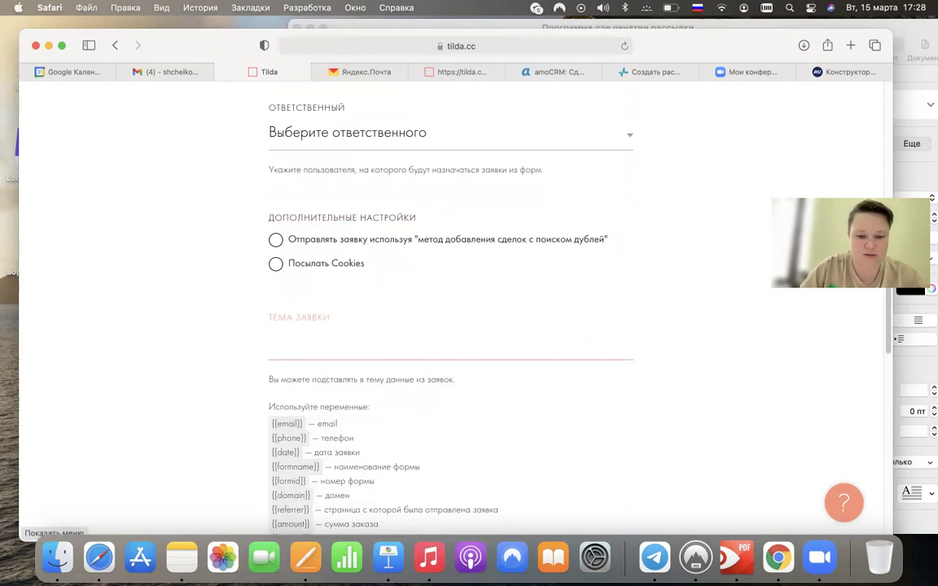
pyautogui.write('Test')
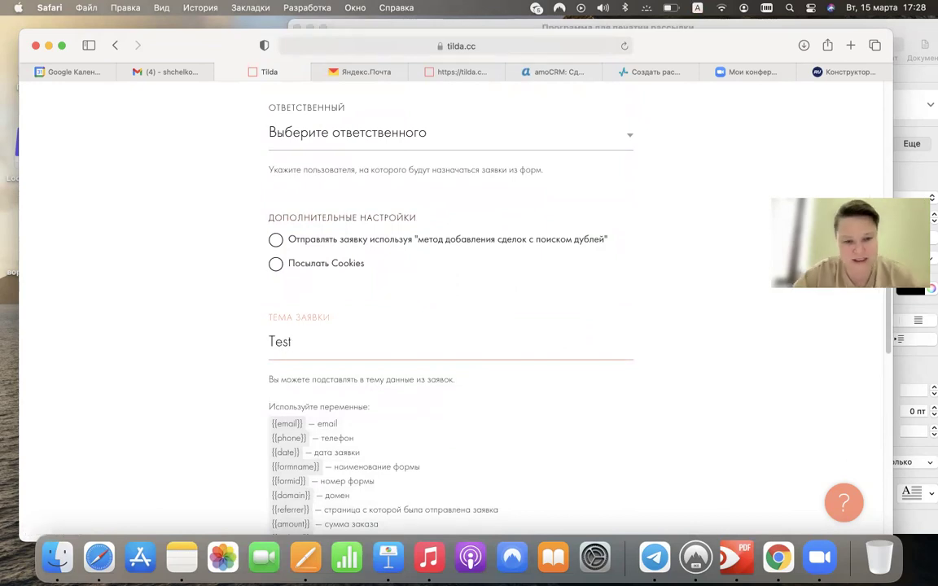
# Name the AmoCRM service "TestRaf" in the list of connected services and save its settings
pyautogui.scroll(-10, 489, 381)
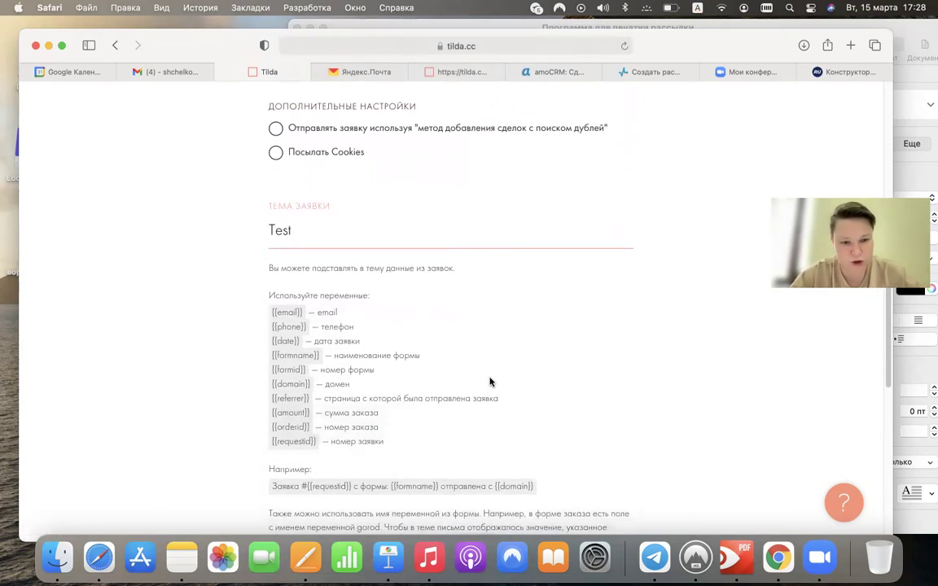
pyautogui.scroll(-5, 489, 381)
pyautogui.click(400, 227)
pyautogui.write('TestRaf')
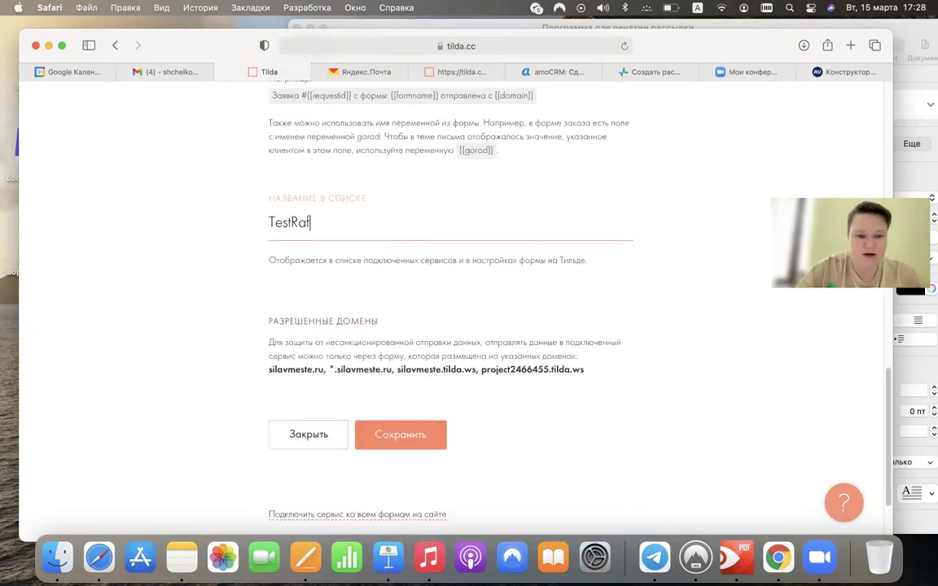
pyautogui.click(411, 434)
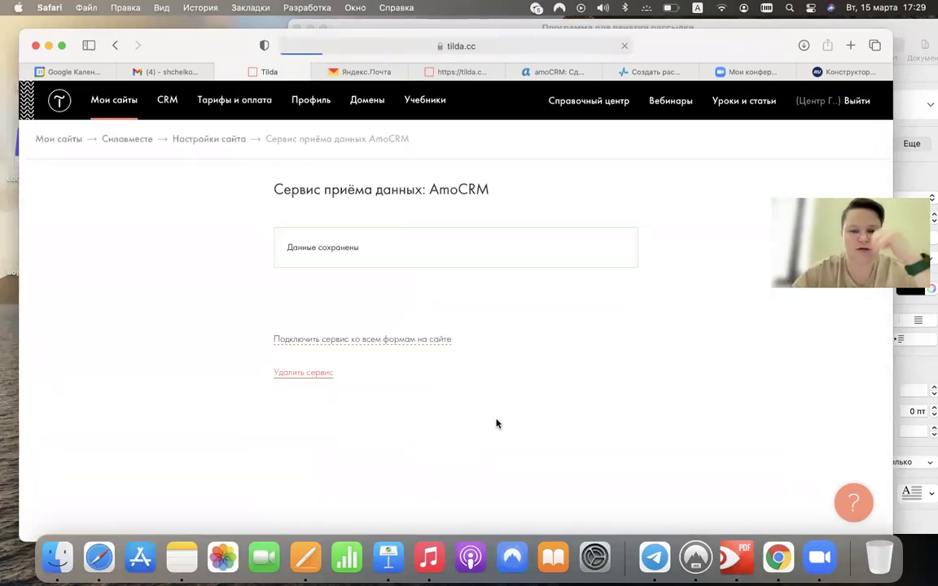
# Return to the "Силавместе" site settings and save the changes
pyautogui.click(148, 142)
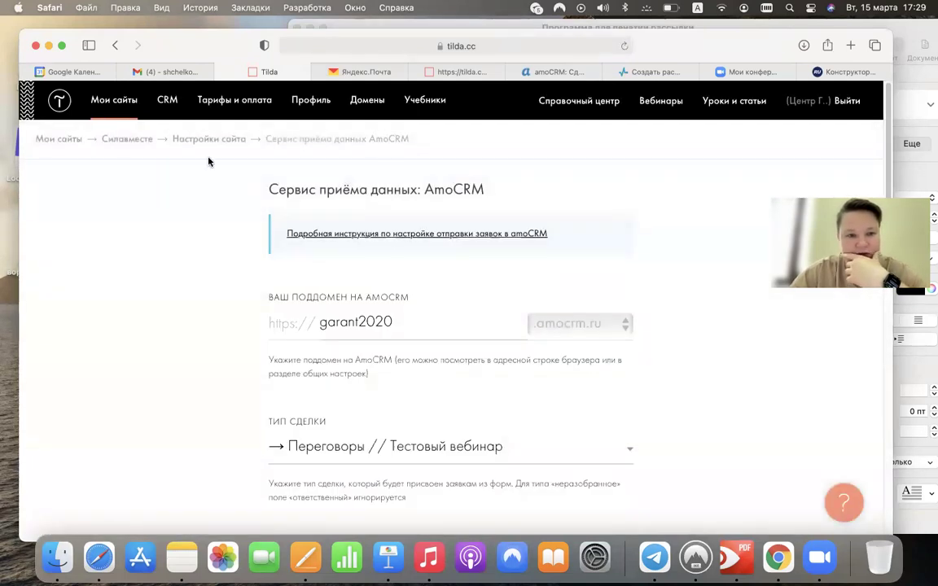
pyautogui.click(186, 137)
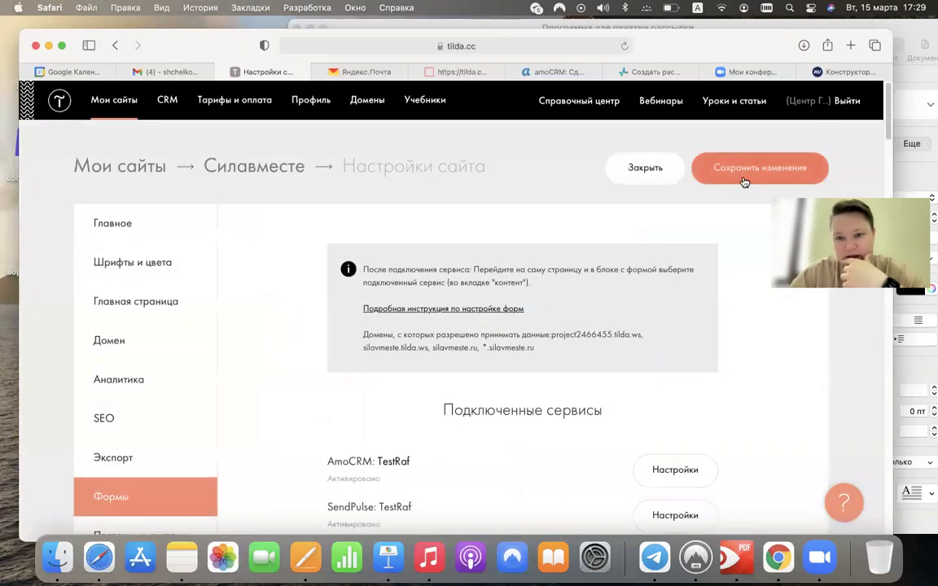
pyautogui.click(744, 171)
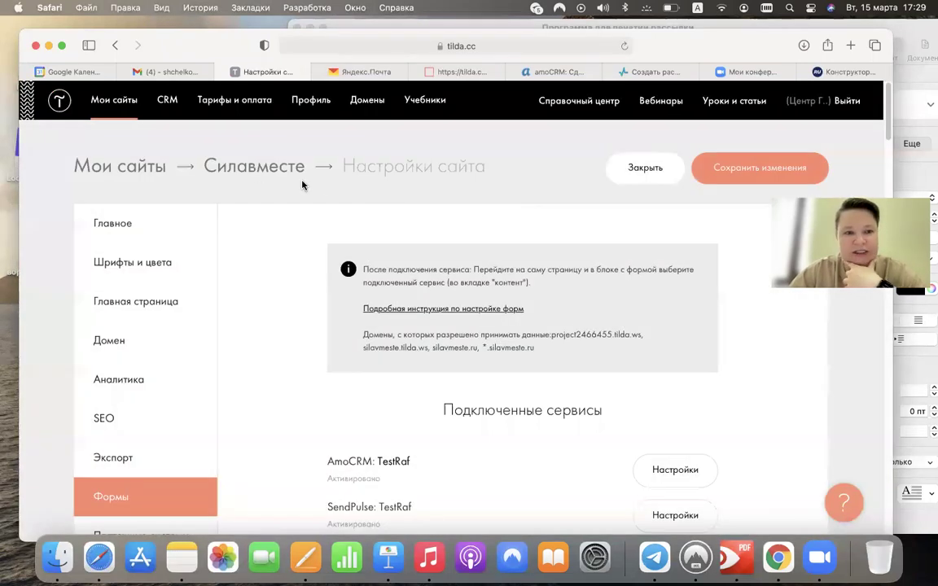
# Go to the "Силавместе" page list and open "Blank page" for editing
pyautogui.click(243, 168)
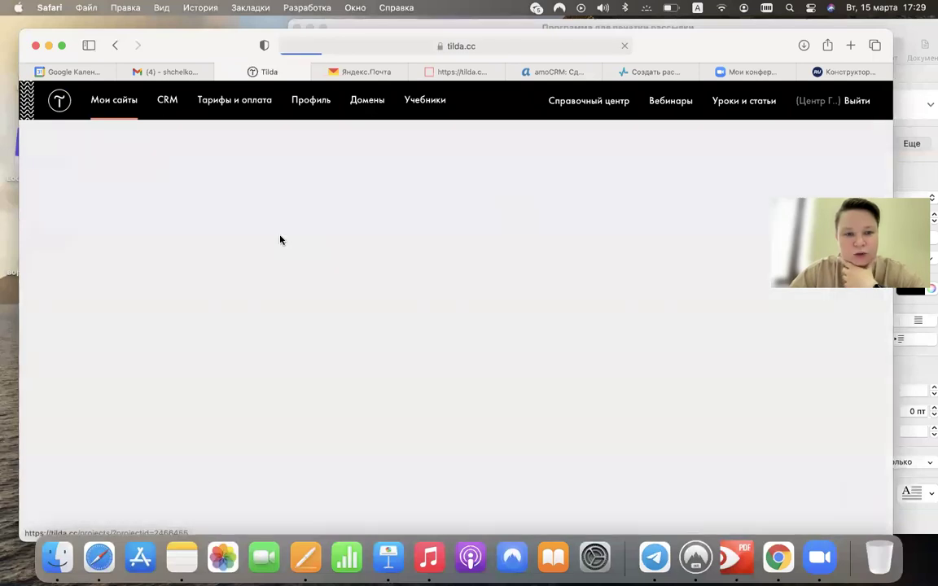
pyautogui.scroll(-3, 280, 240)
pyautogui.scroll(-10, 281, 239)
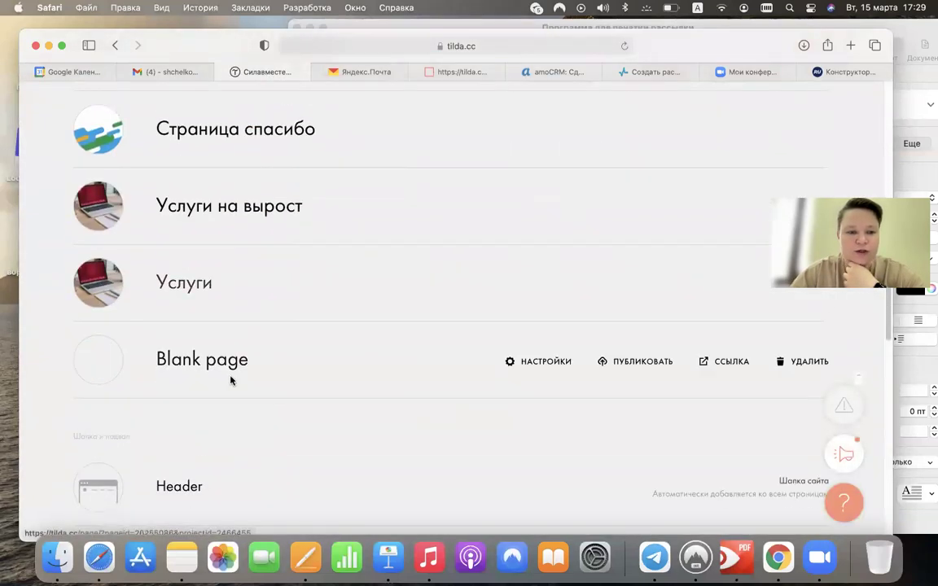
pyautogui.click(210, 361)
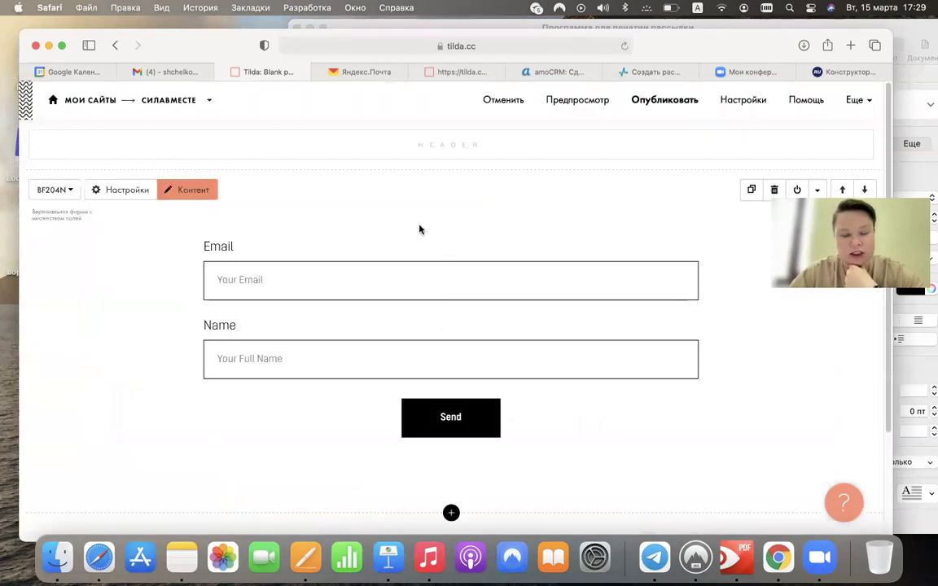
# Enable the "AmoCRM: TestRaf" service in the form block's content, save it and publish the page
pyautogui.click(185, 189)
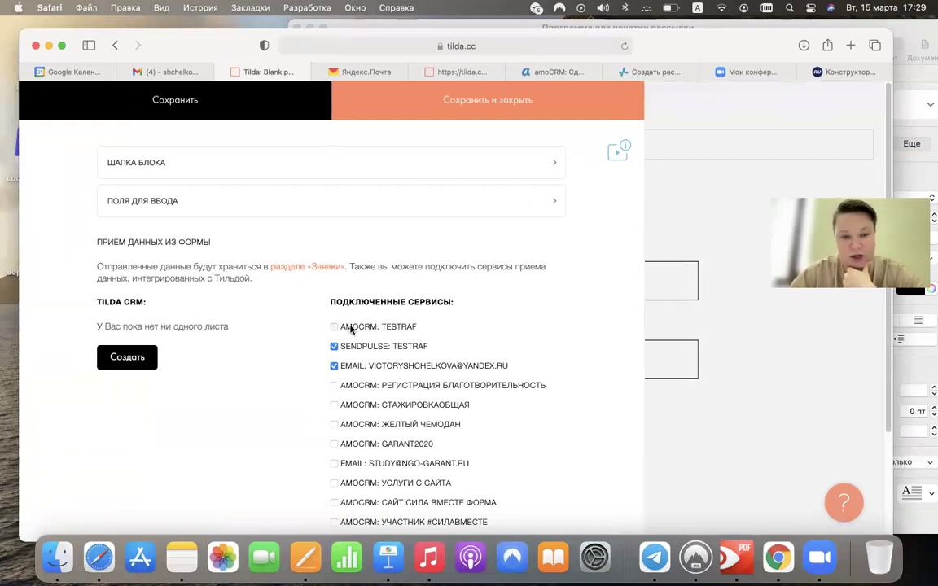
pyautogui.click(411, 105)
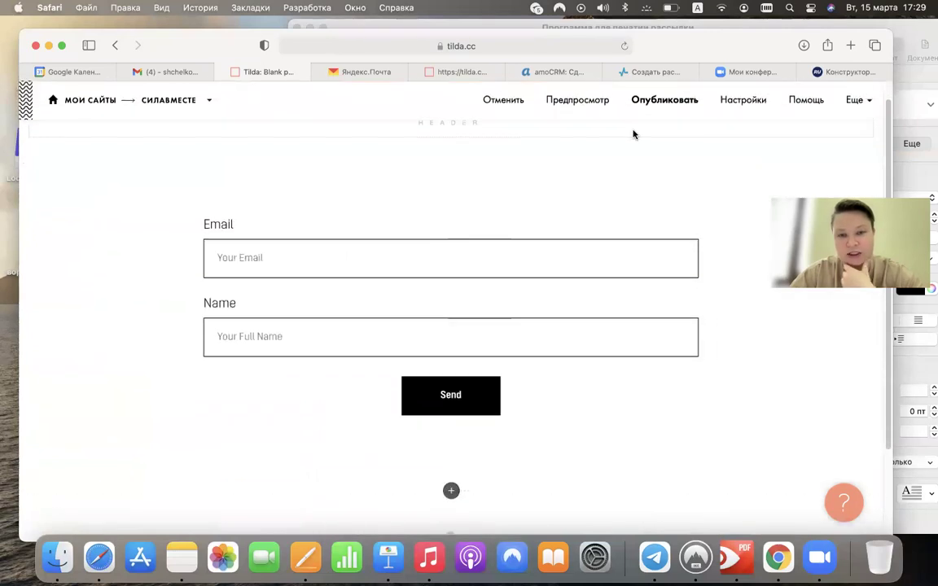
pyautogui.click(655, 101)
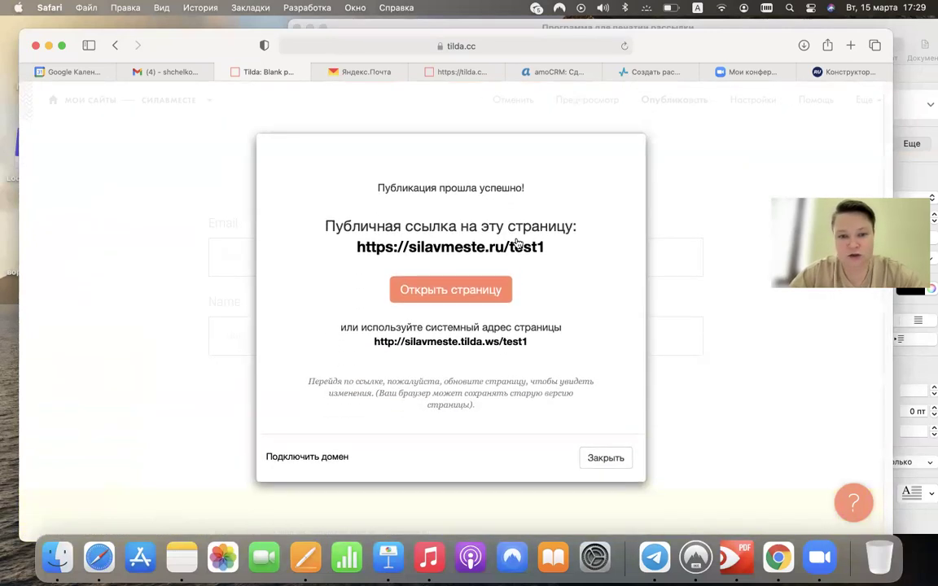
# Open the published test1 page, fill in its form with a test e-mail address and the name "RafTest", and send it
pyautogui.click(517, 243)
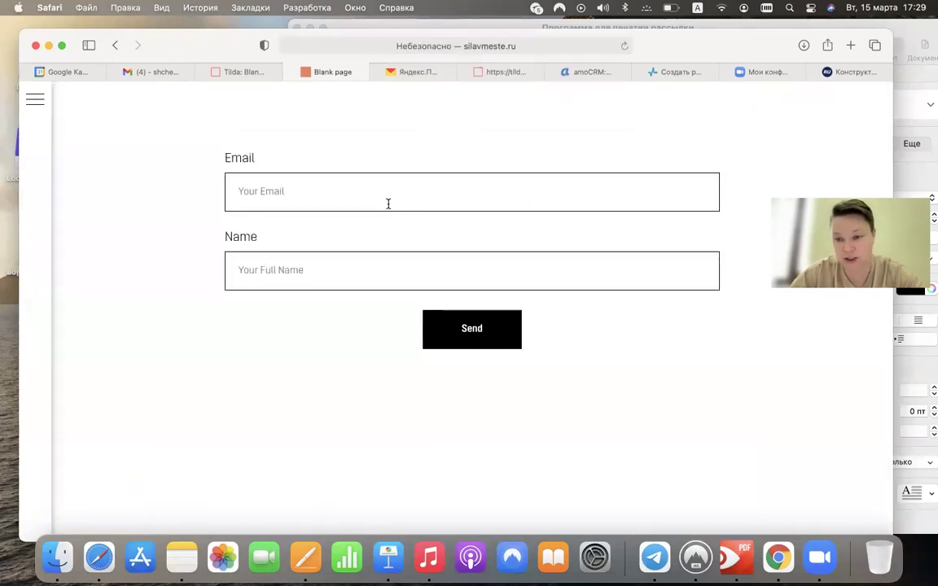
pyautogui.click(388, 204)
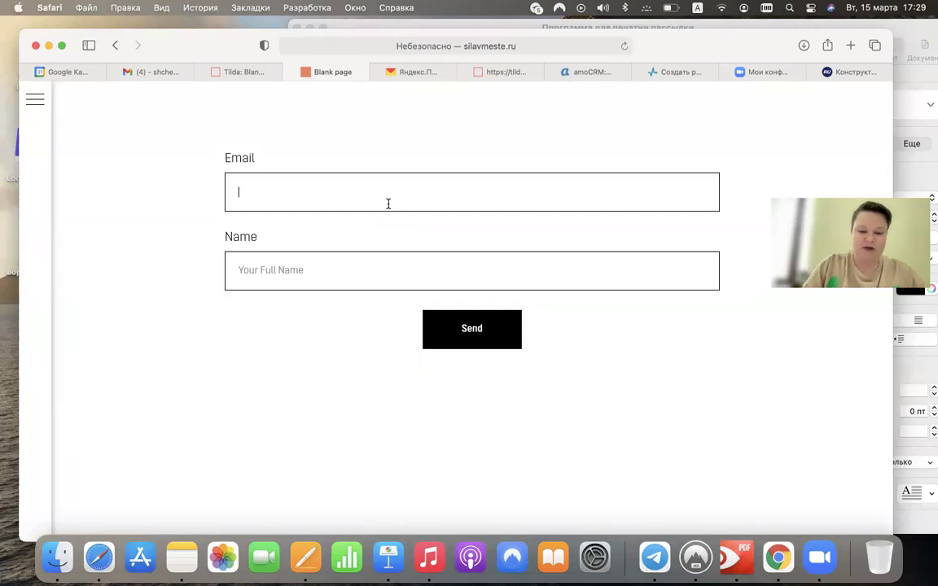
pyautogui.write('info@test.ru')
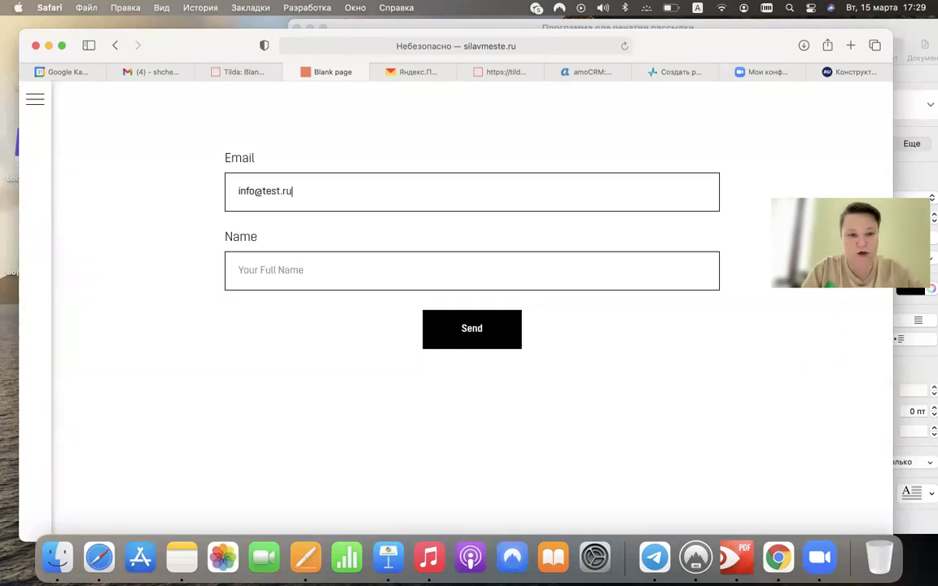
pyautogui.click(238, 271)
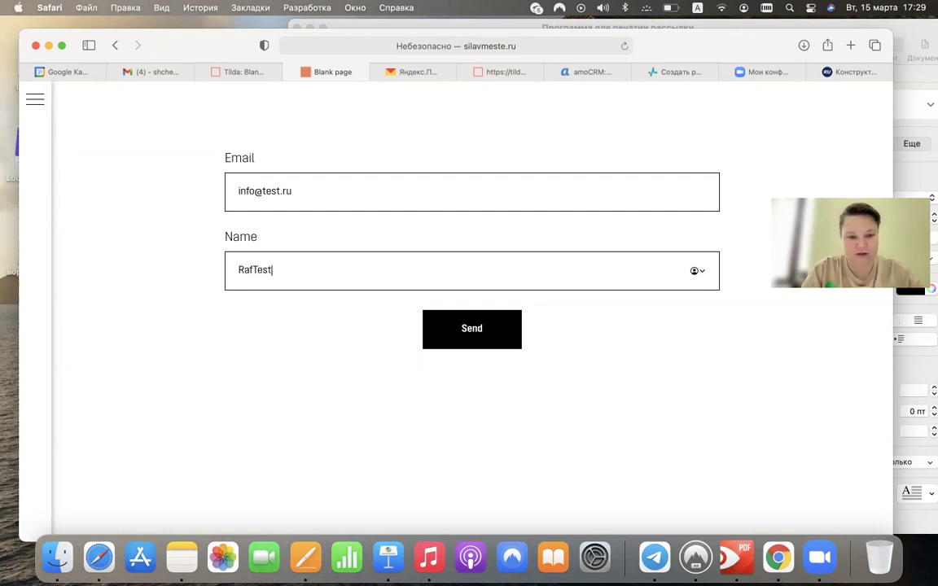
pyautogui.click(450, 338)
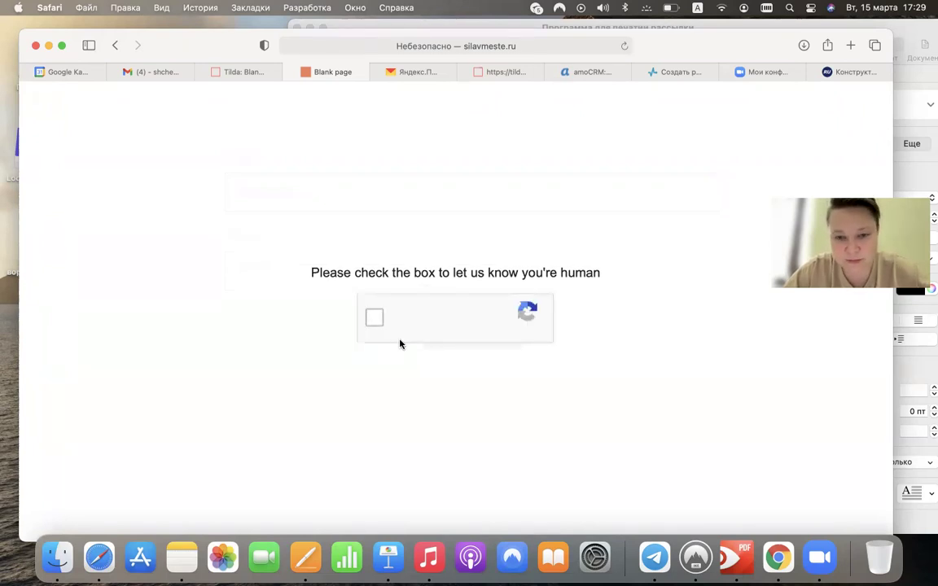
# Complete the human verification, solving the traffic lights and chimneys image puzzles to submit the form
pyautogui.click(374, 317)
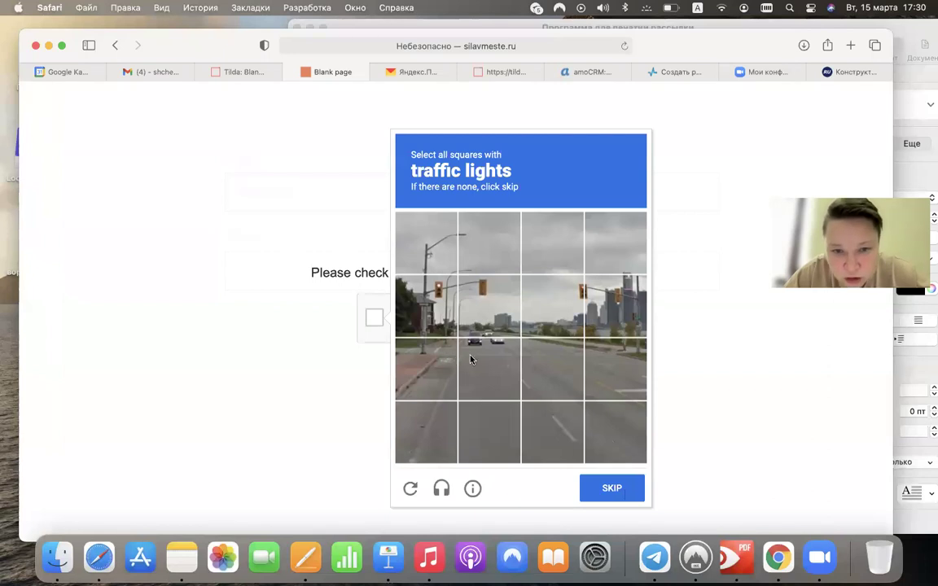
pyautogui.click(426, 308)
pyautogui.click(489, 307)
pyautogui.click(553, 306)
pyautogui.click(613, 308)
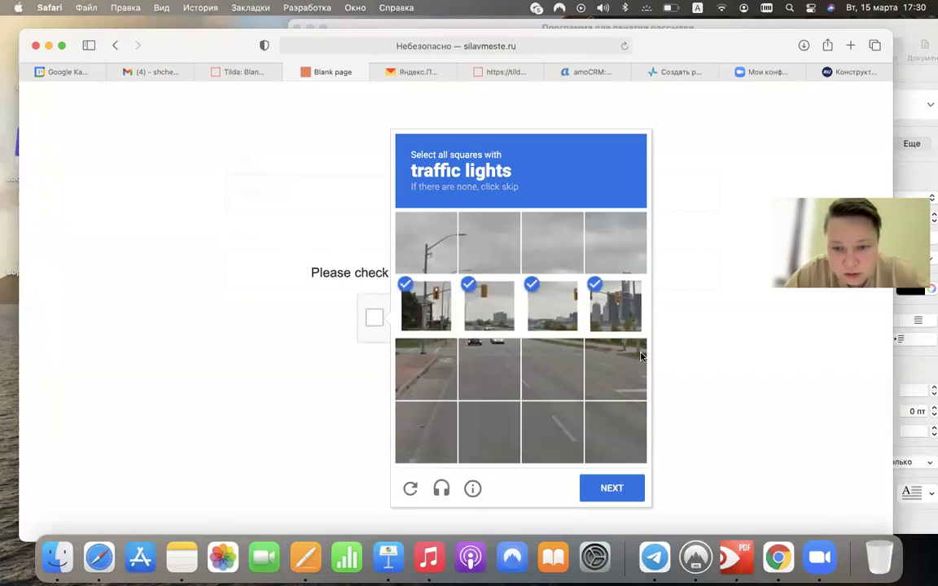
pyautogui.click(627, 490)
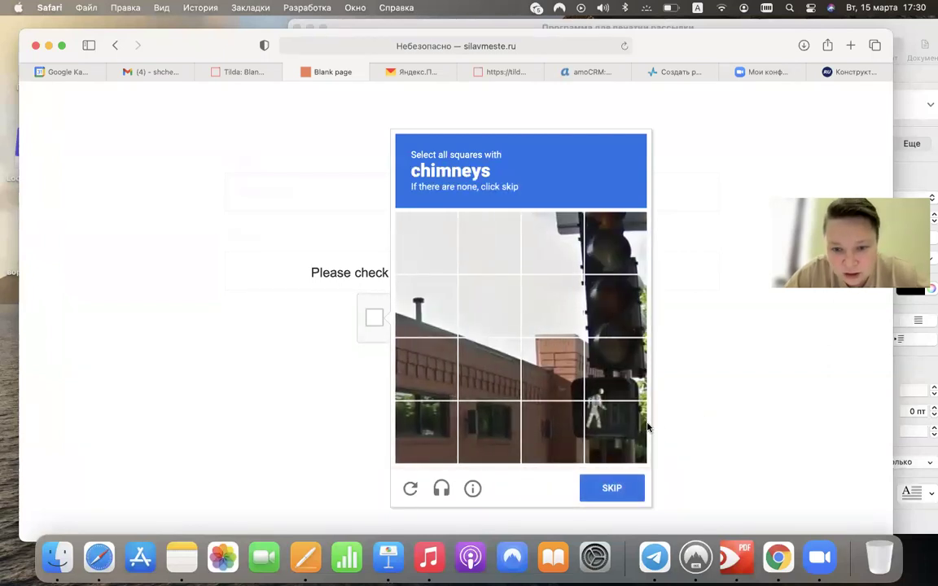
pyautogui.click(611, 420)
pyautogui.click(612, 366)
pyautogui.click(613, 307)
pyautogui.click(613, 243)
pyautogui.click(631, 488)
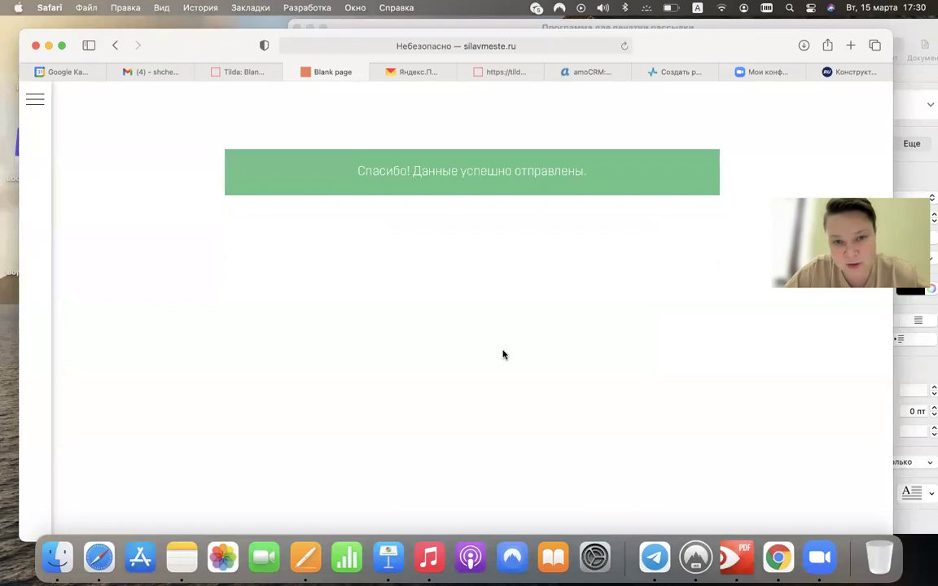
# Switch to Yandex Mail, refresh the mailbox, read the new "Request from [silavmeste.ru]" message and return to the inbox
pyautogui.click(413, 71)
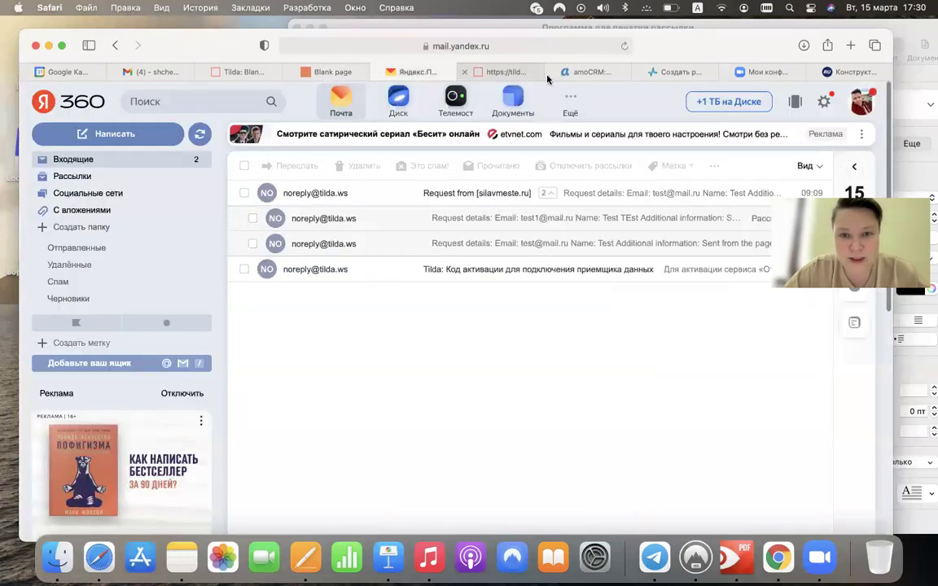
pyautogui.moveTo(785, 61); pyautogui.dragTo(777, 84)
pyautogui.click(618, 68)
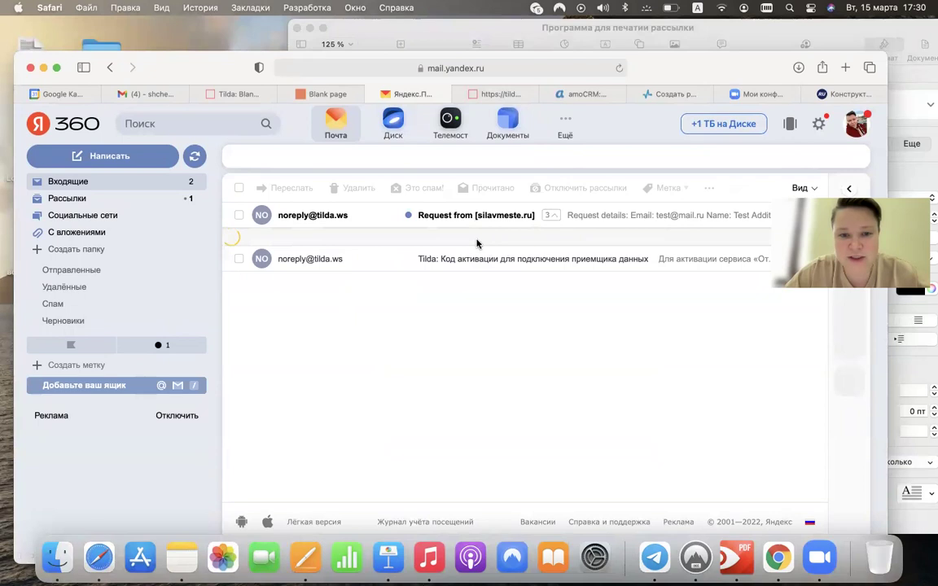
pyautogui.click(359, 214)
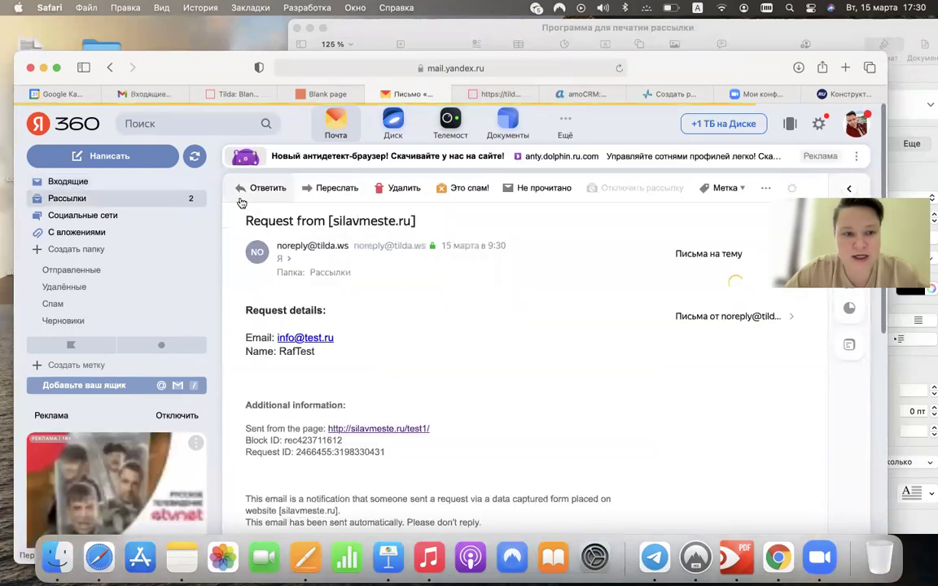
pyautogui.click(140, 181)
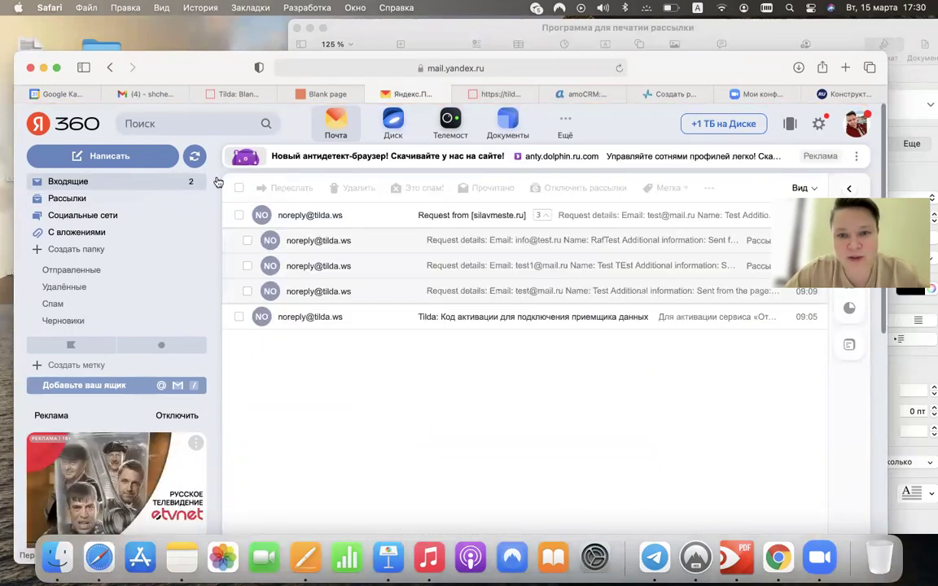
# Switch to SendPulse and close the open mailing without saving it
pyautogui.click(678, 95)
pyautogui.click(855, 133)
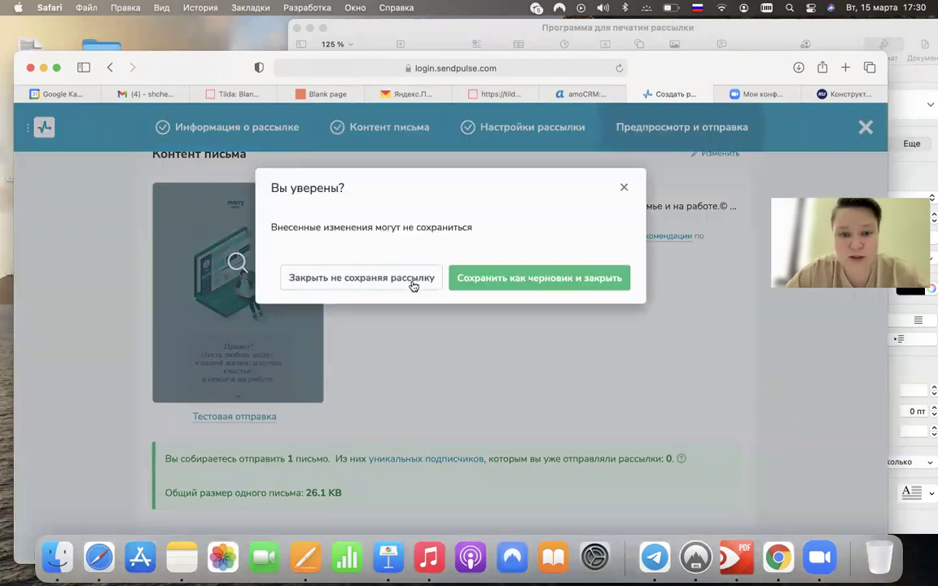
pyautogui.click(399, 284)
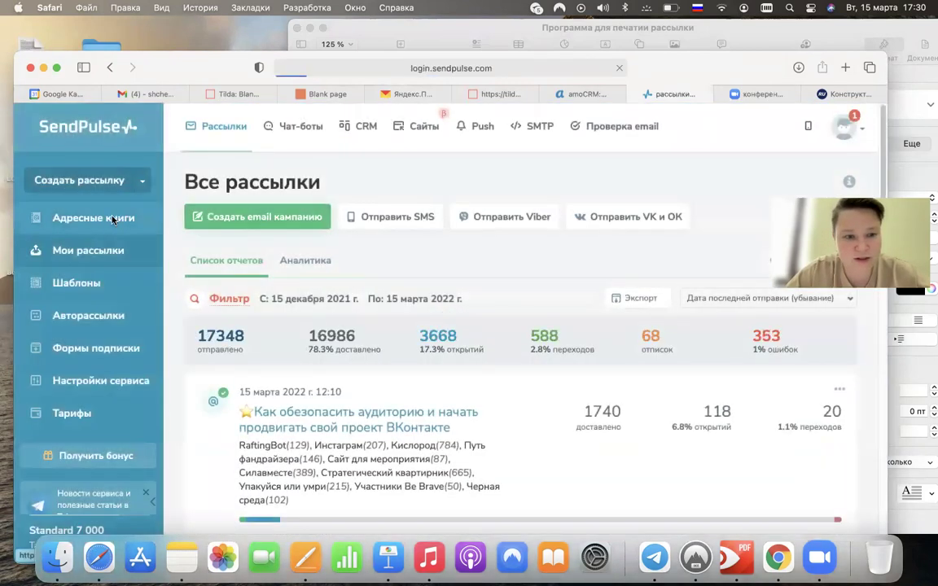
# Open the "TestRaf" address book in SendPulse and check its contact list for the submitted form data
pyautogui.click(93, 219)
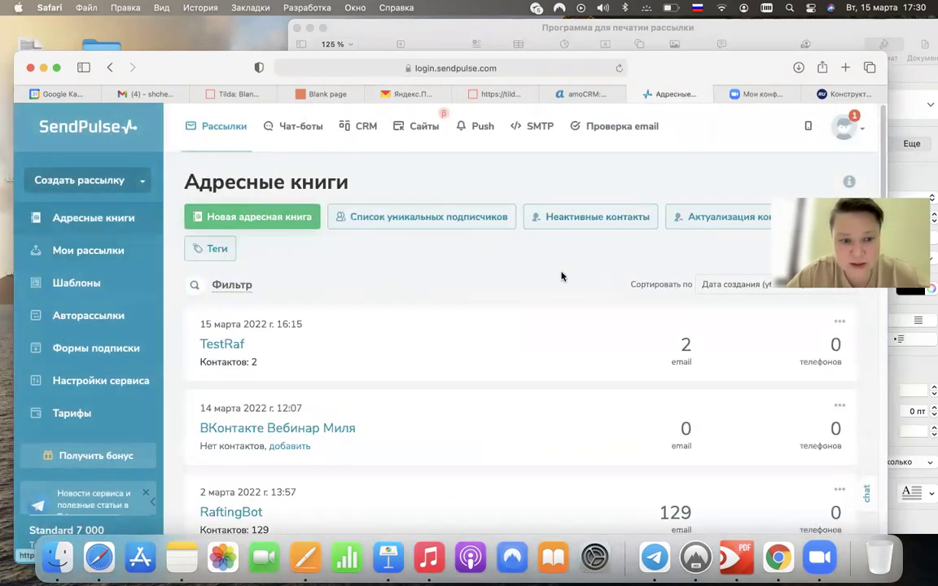
pyautogui.click(238, 345)
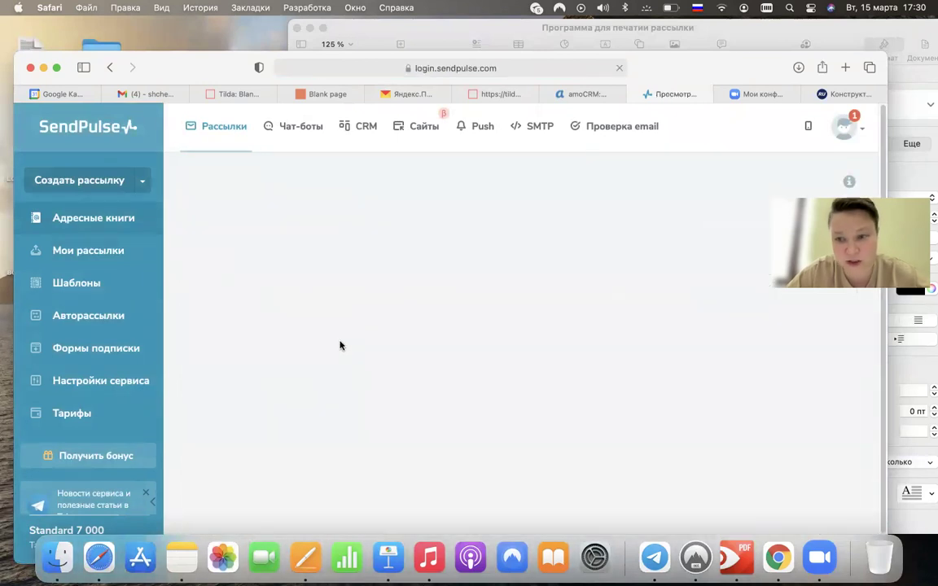
pyautogui.scroll(-1, 331, 345)
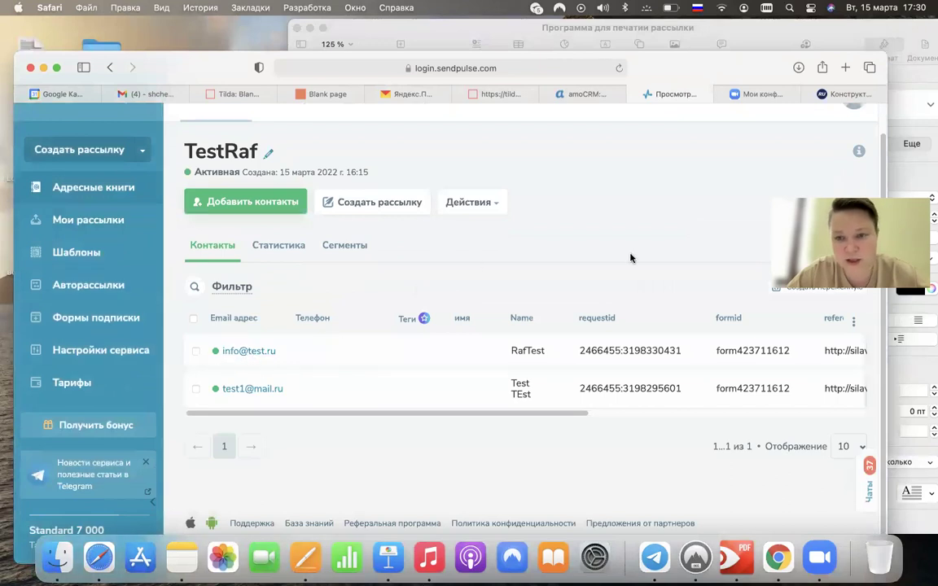
# Switch to amoCRM, inspect the fields and contact of the "Test" deal in the Переговоры stage, and return to the pipeline
pyautogui.click(588, 93)
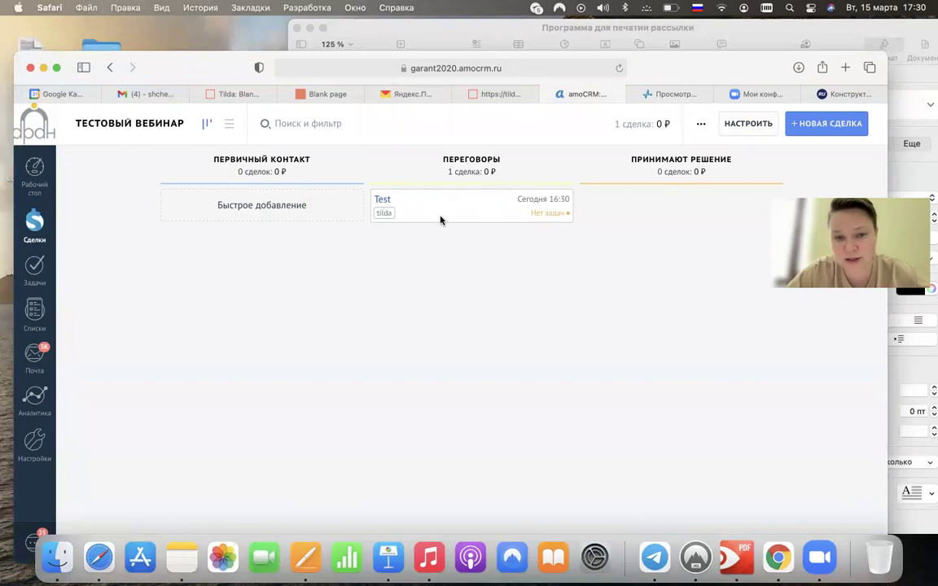
pyautogui.click(392, 201)
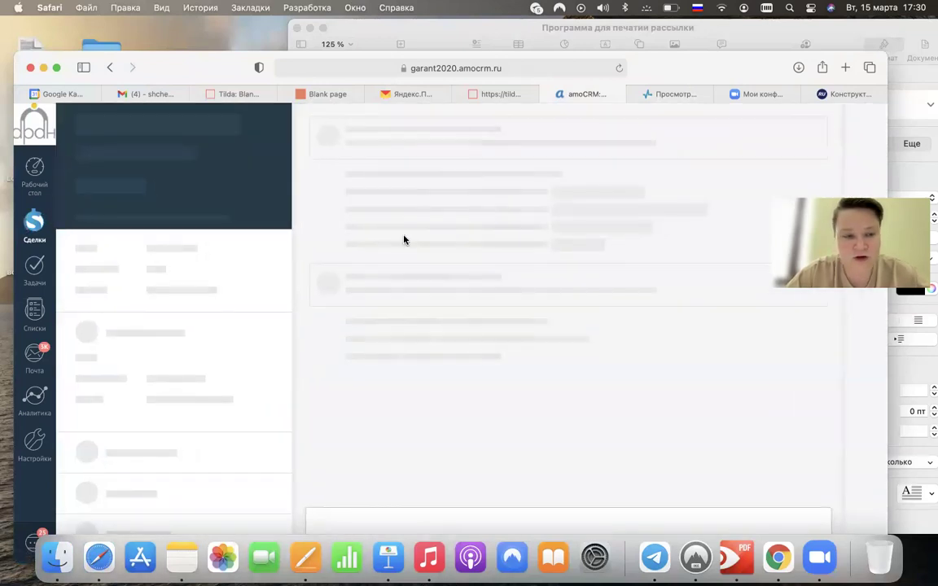
pyautogui.scroll(-5, 176, 281)
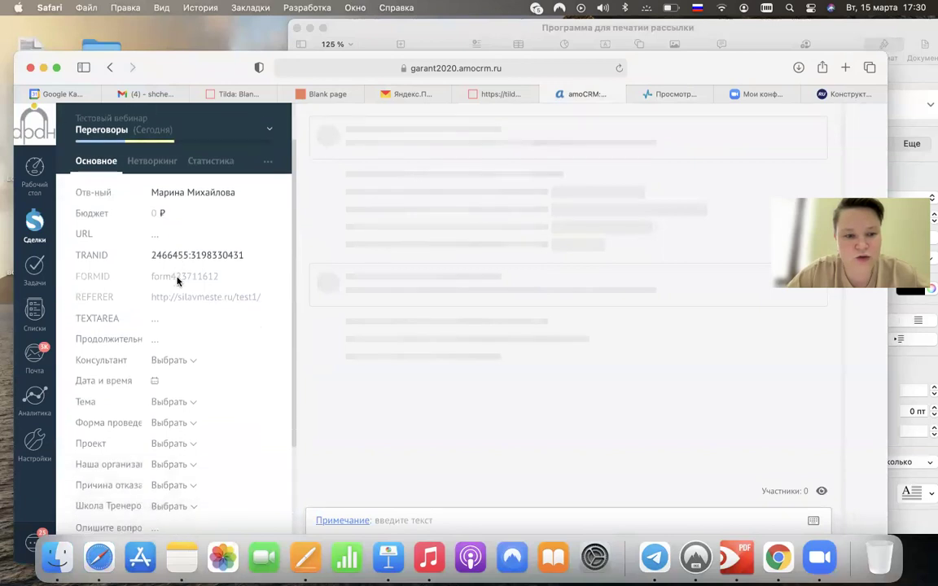
pyautogui.scroll(-2, 163, 279)
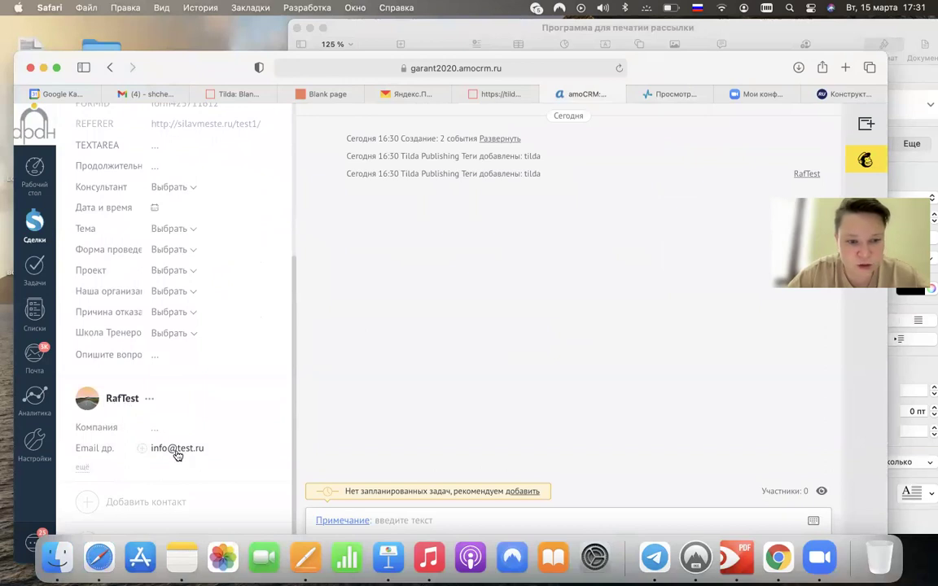
pyautogui.scroll(8, 193, 329)
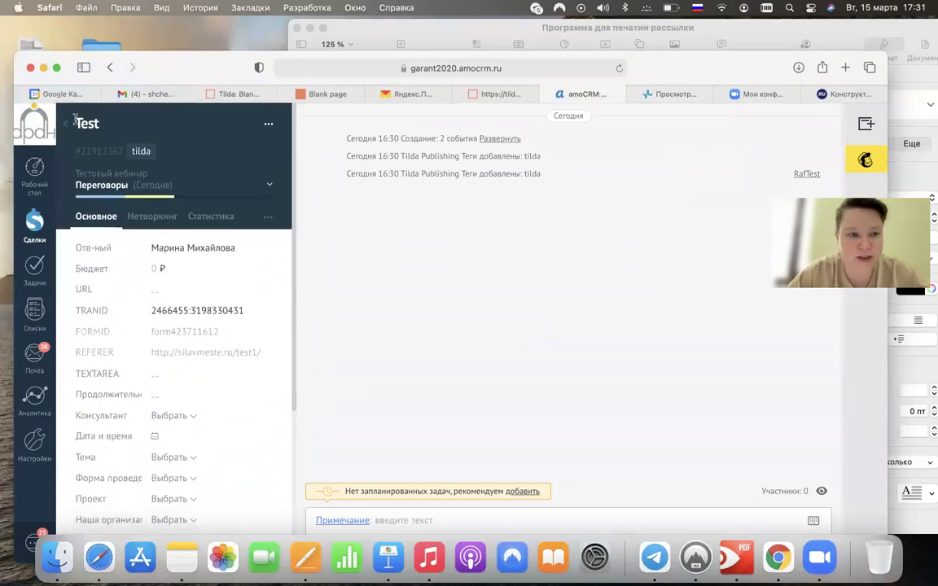
pyautogui.press('Escape')
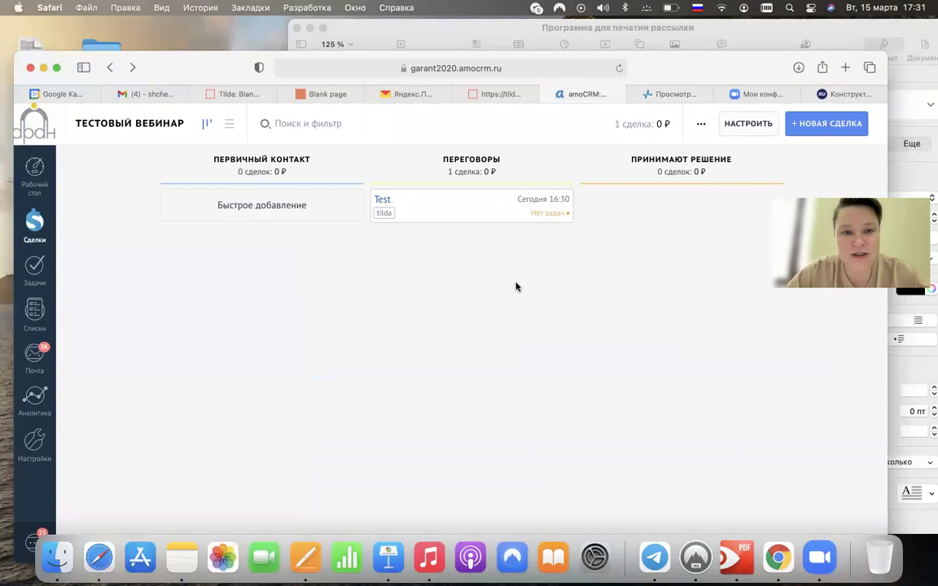